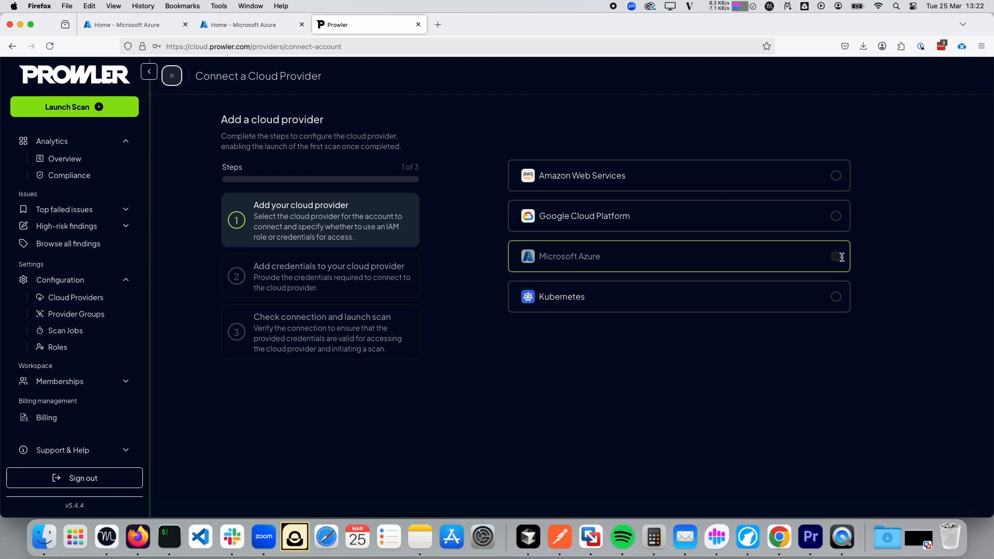
Pick Microsoft Azure as the provider and focus the Subscription ID field.
click(837, 257)
click(585, 231)
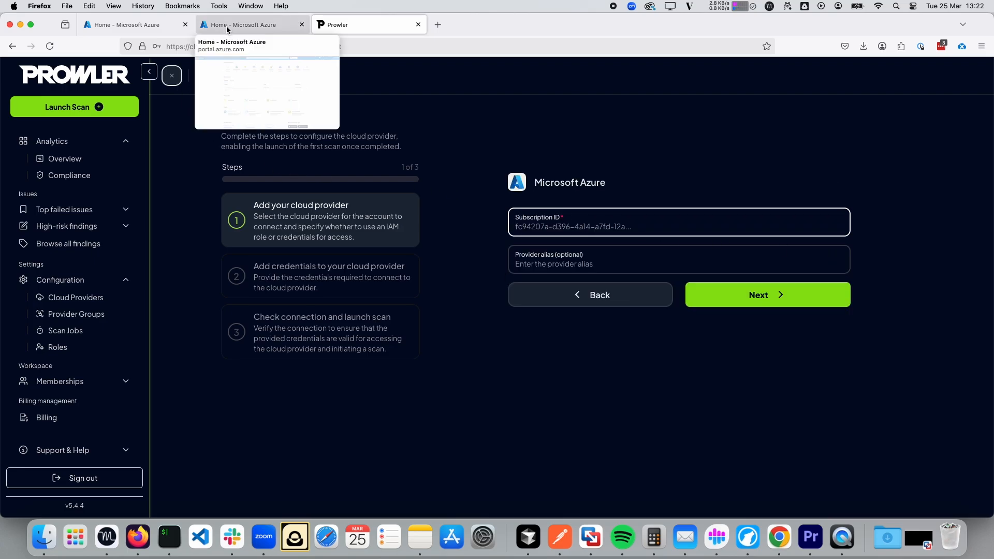
Copy the Prowler Dev subscription ID from its Azure portal overview.
click(151, 30)
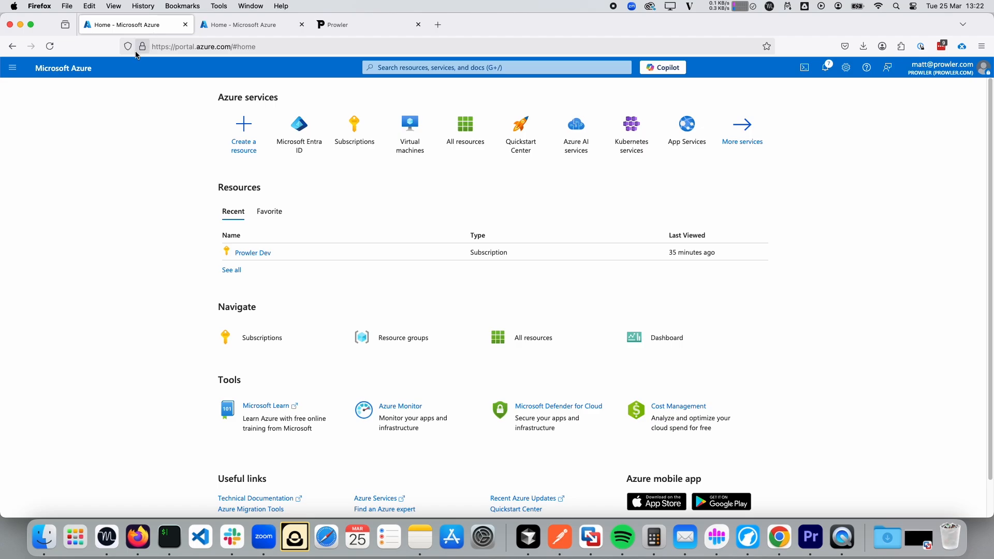
click(177, 47)
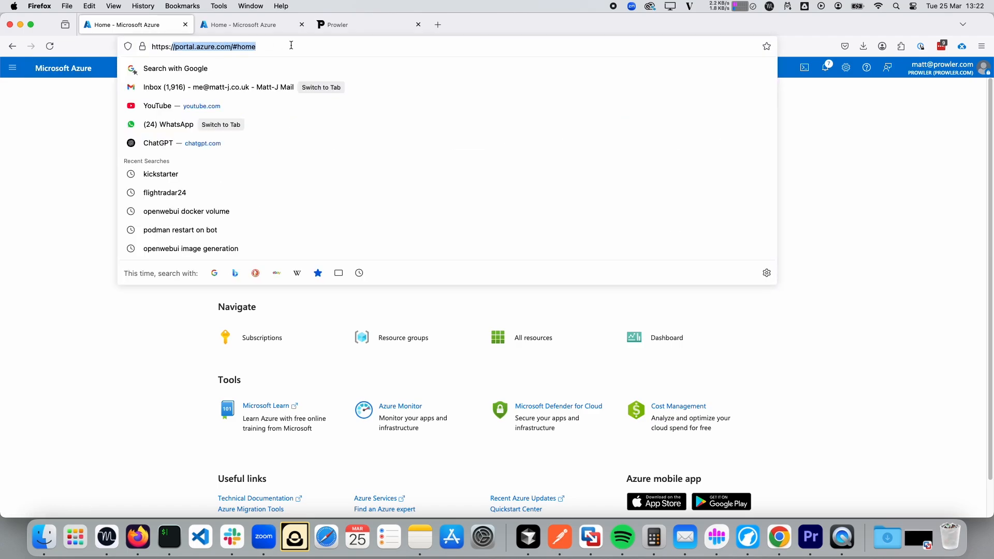
click(140, 296)
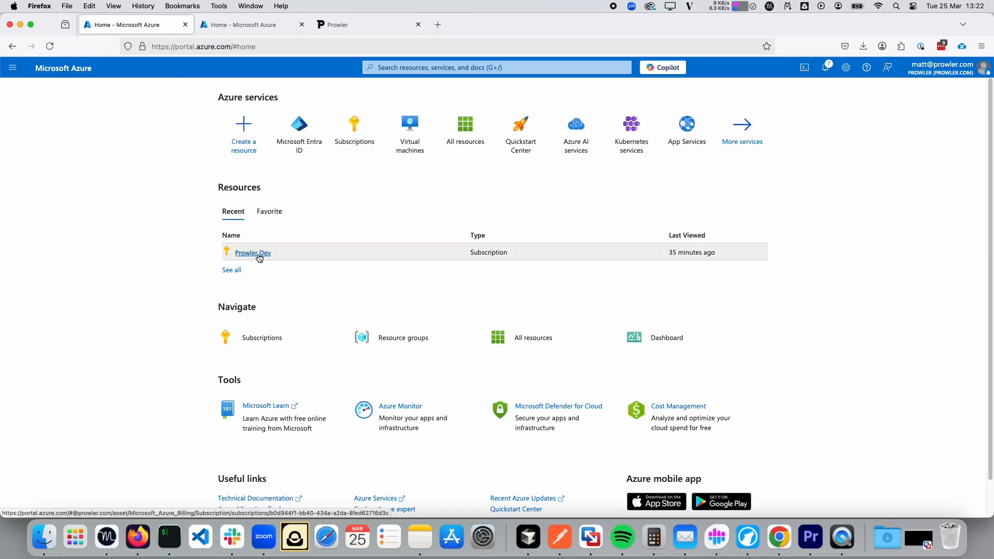
click(246, 255)
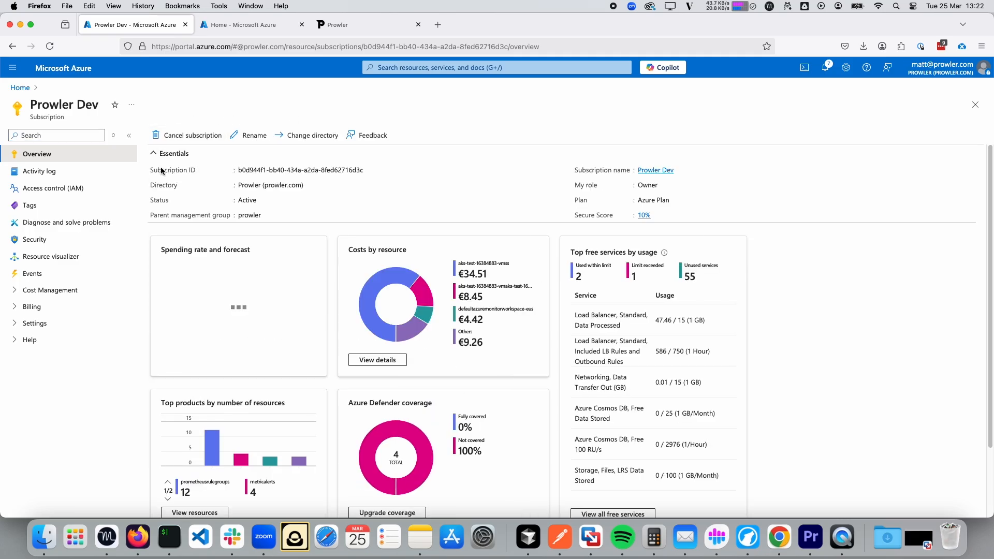
drag(162, 170, 359, 173)
click(369, 170)
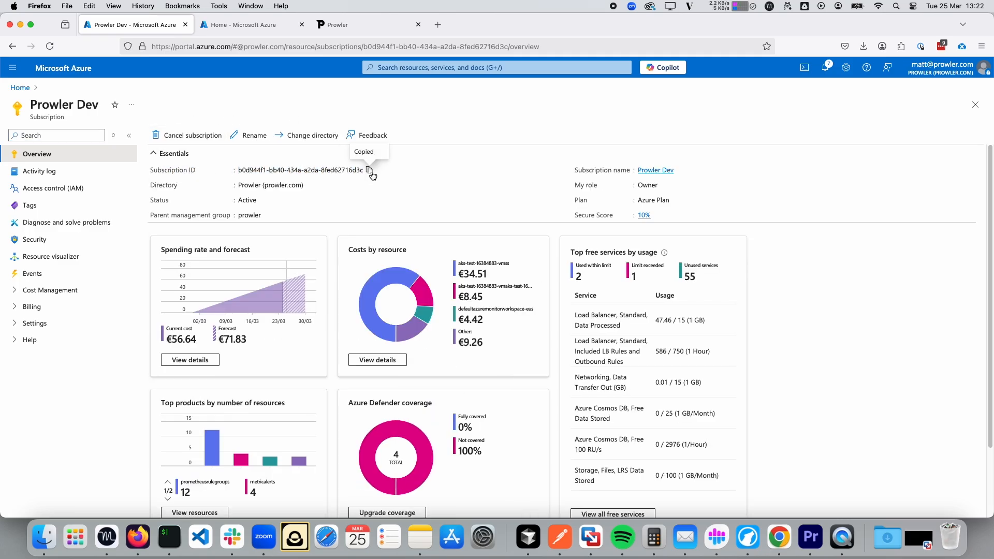
click(362, 24)
Paste the Prowler Dev subscription ID and enter the alias 'optional Azure Onboarding'.
right_click(568, 219)
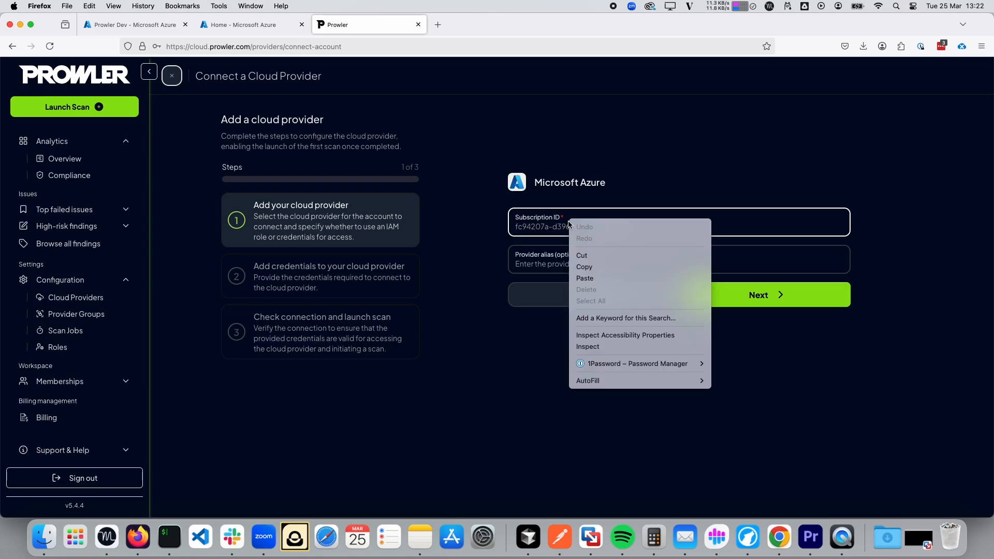
click(604, 267)
click(602, 267)
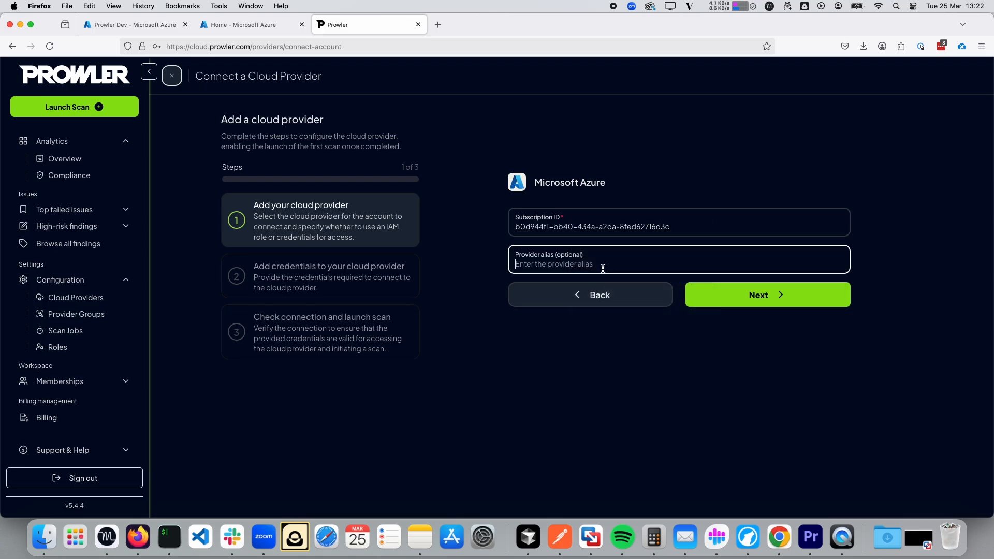
text(open)
text(onal Azure Onboarding)
Advance to the Azure credentials step and focus the Client ID field.
click(771, 294)
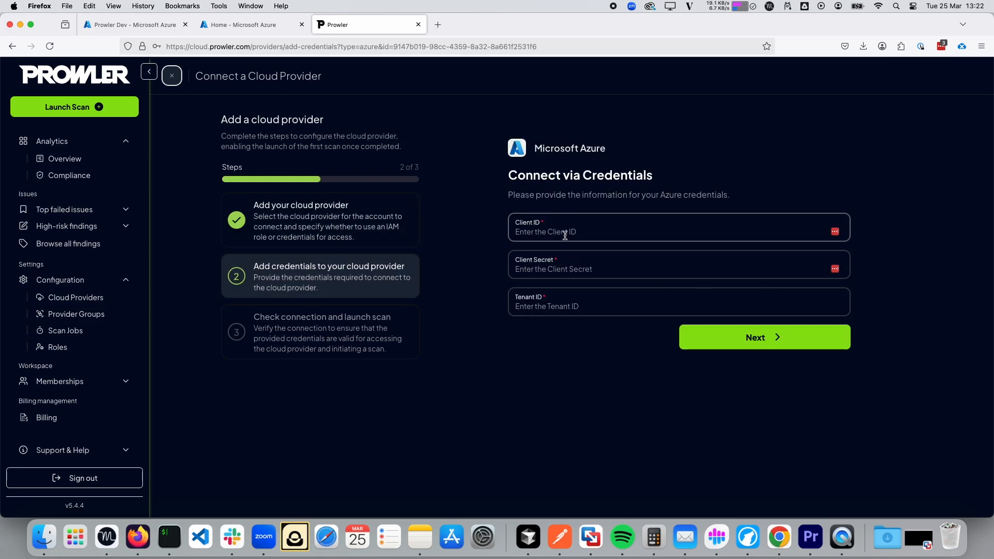
click(564, 235)
click(470, 289)
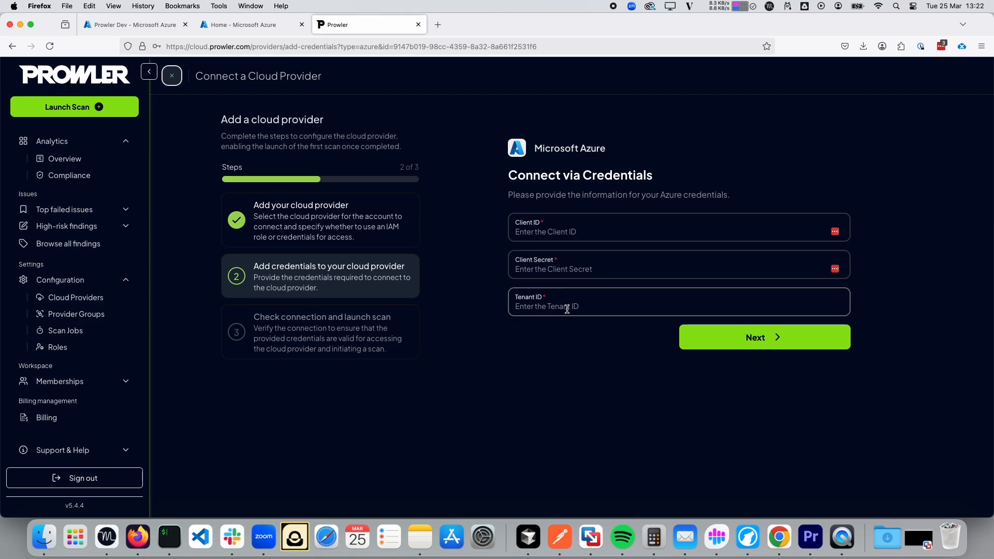
Open Microsoft Entra ID by searching 'entra' from the Azure home page.
click(141, 28)
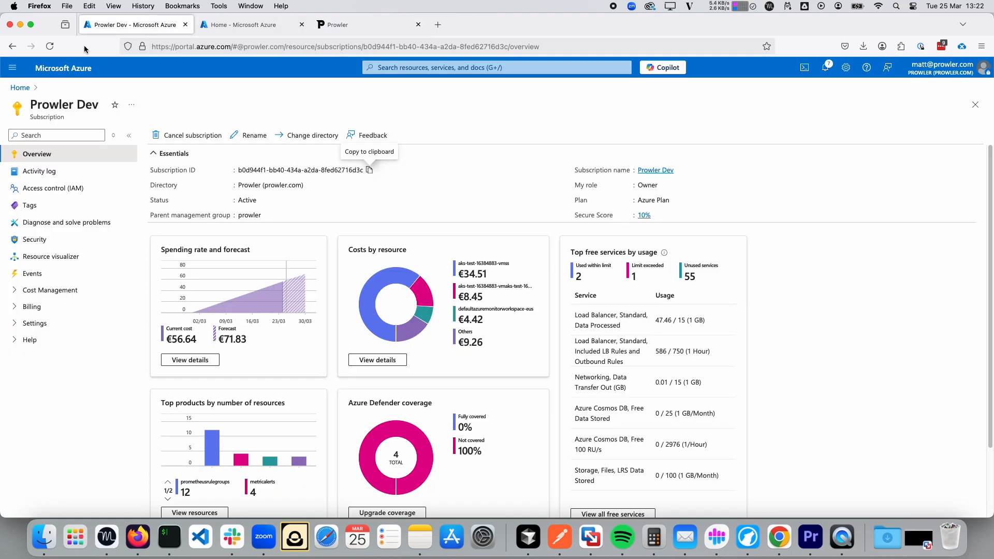
click(20, 88)
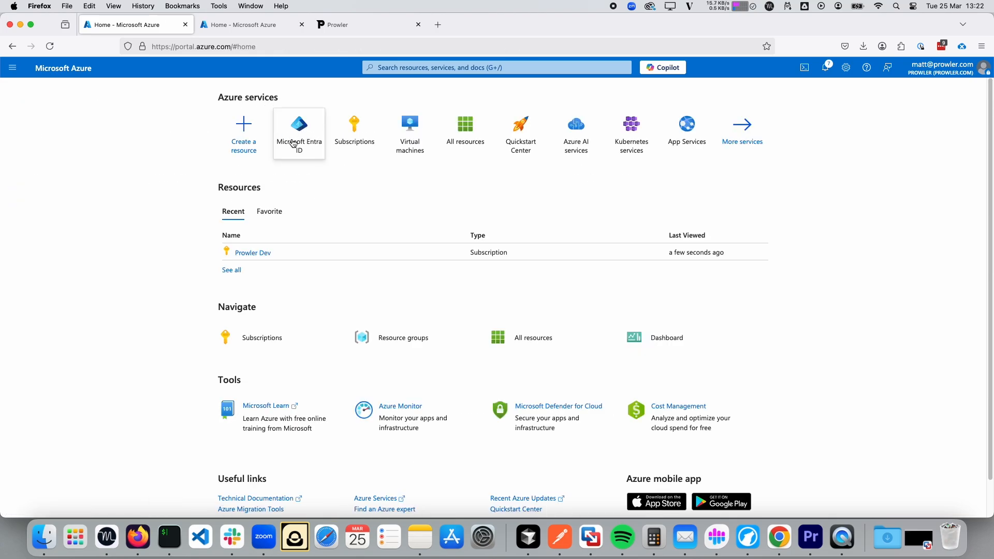
click(417, 71)
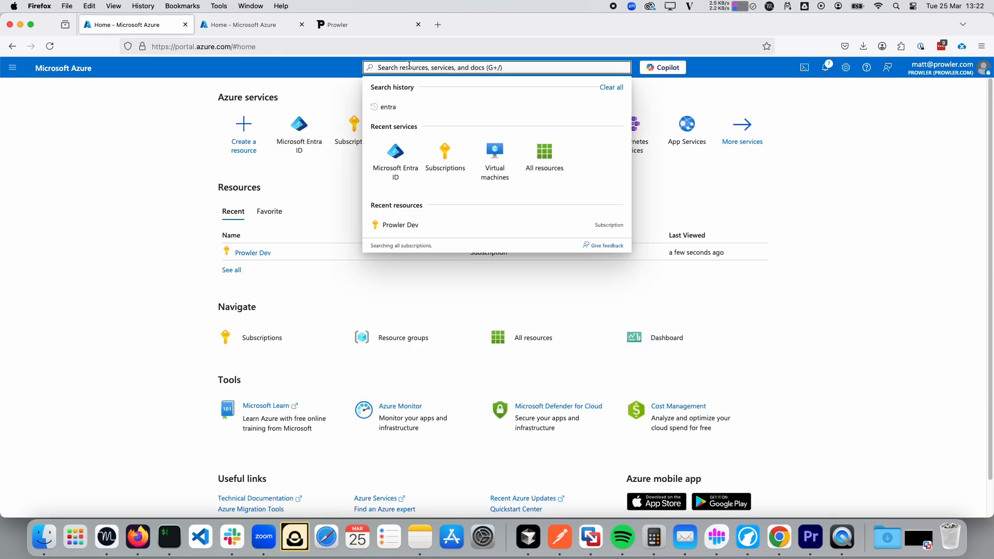
text(entra)
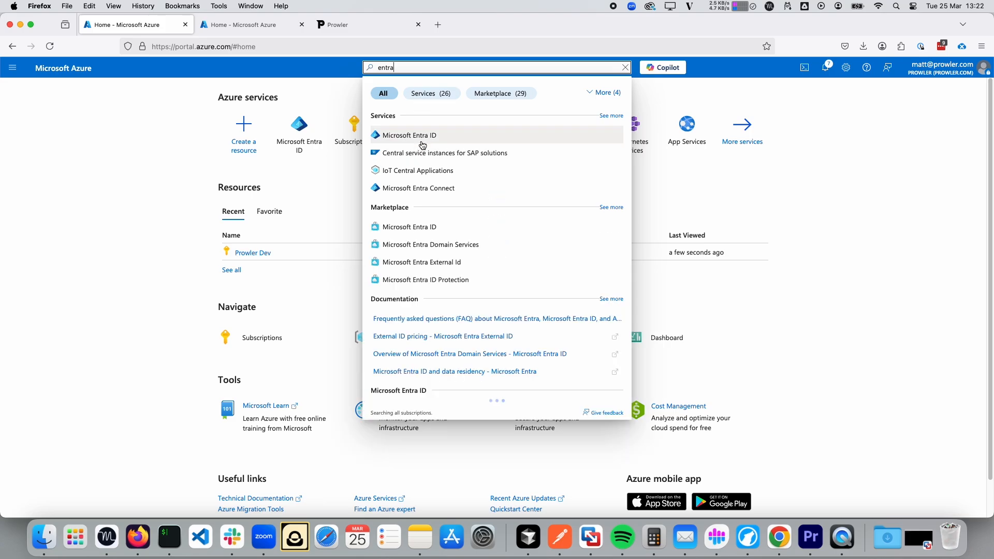
click(423, 145)
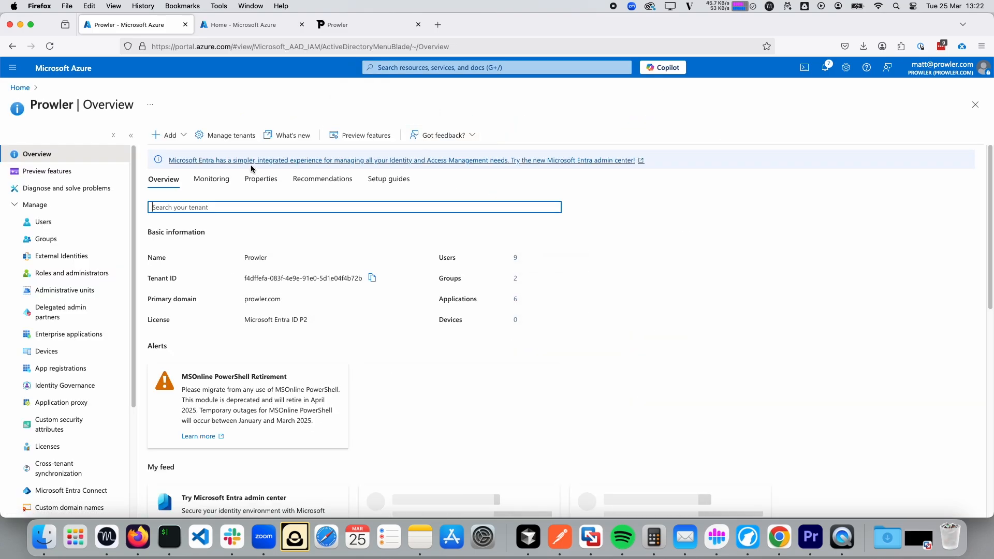
Register the single-tenant app ProwlerApp and copy its application (client) ID.
click(184, 135)
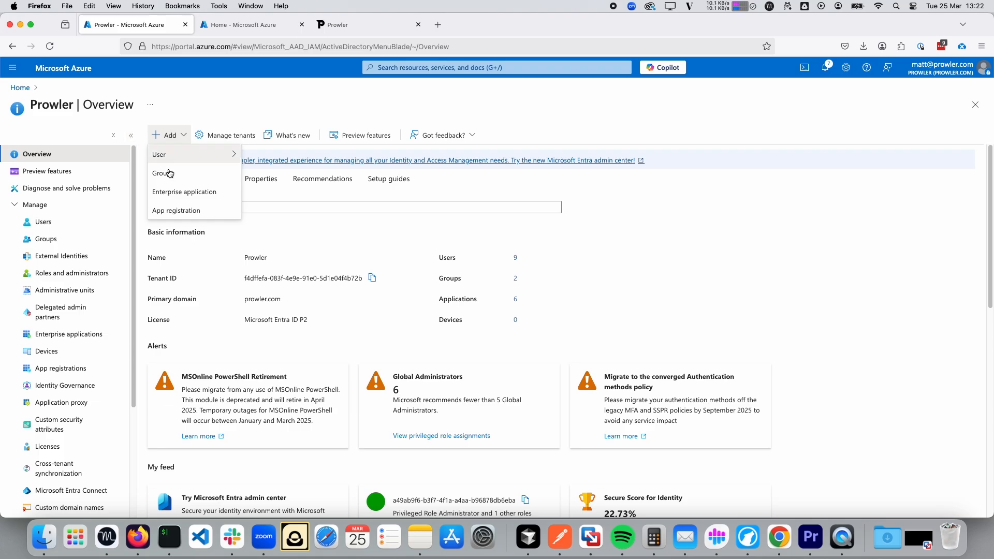
click(182, 212)
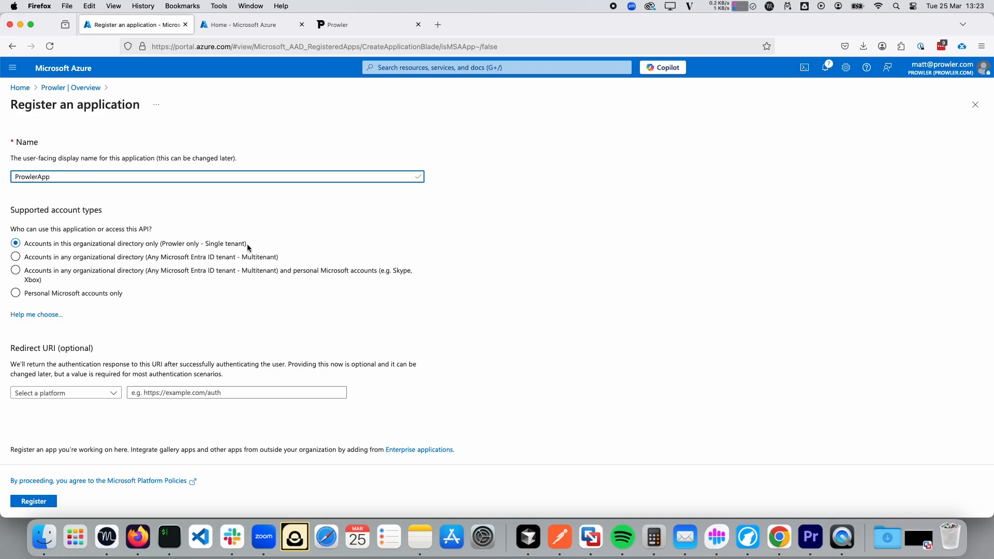
click(33, 501)
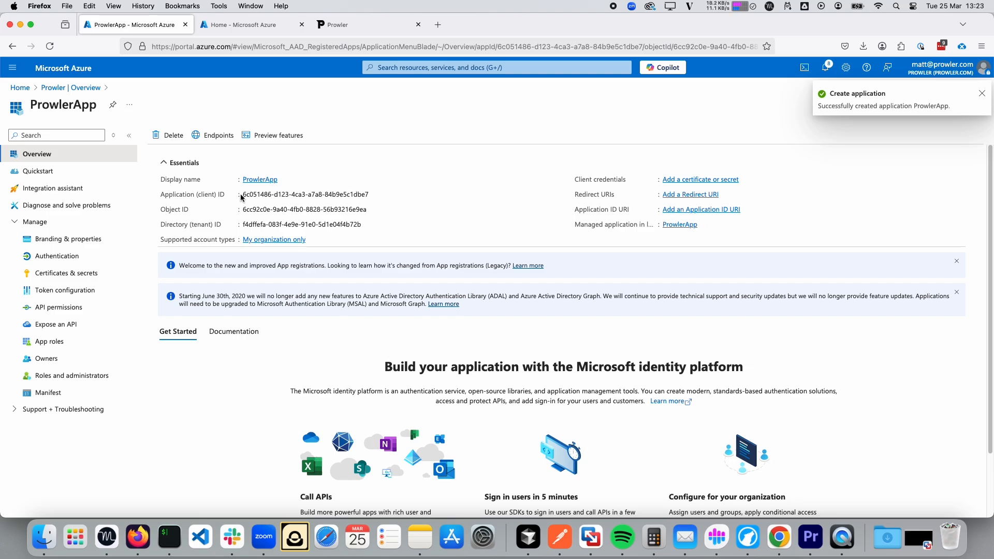
drag(241, 195, 368, 195)
click(375, 196)
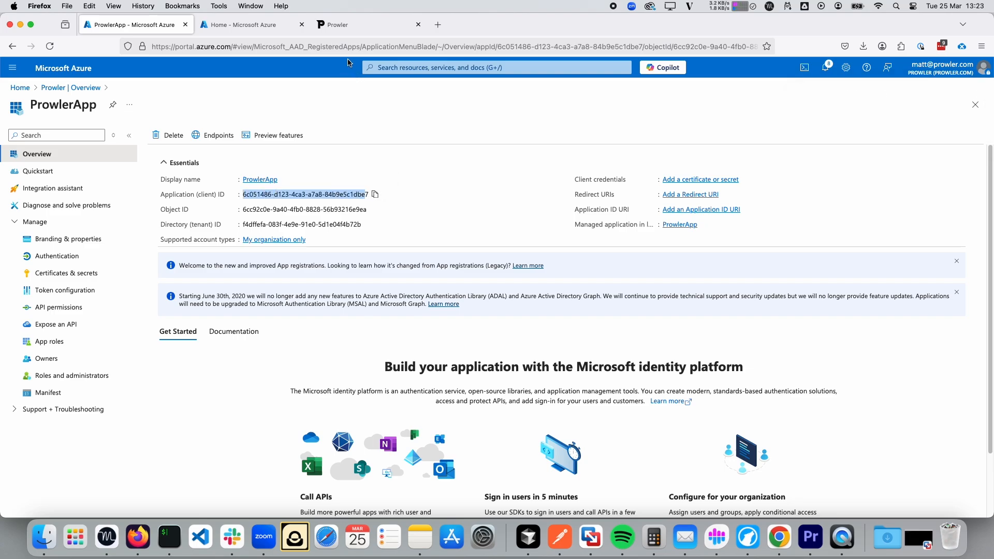
click(346, 26)
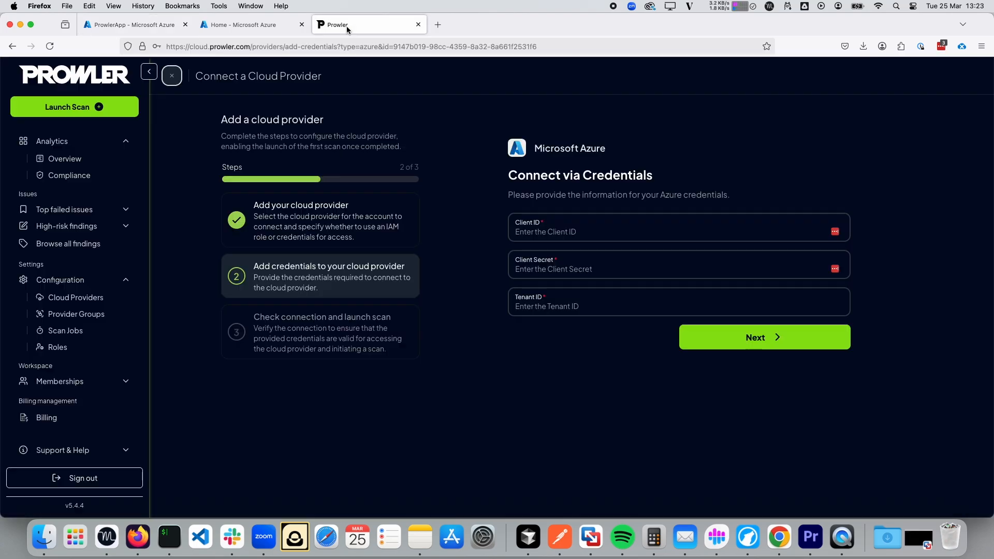
Paste ProwlerApp's client ID into Client ID and its directory (tenant) ID into Tenant ID.
click(569, 228)
key(super+v)
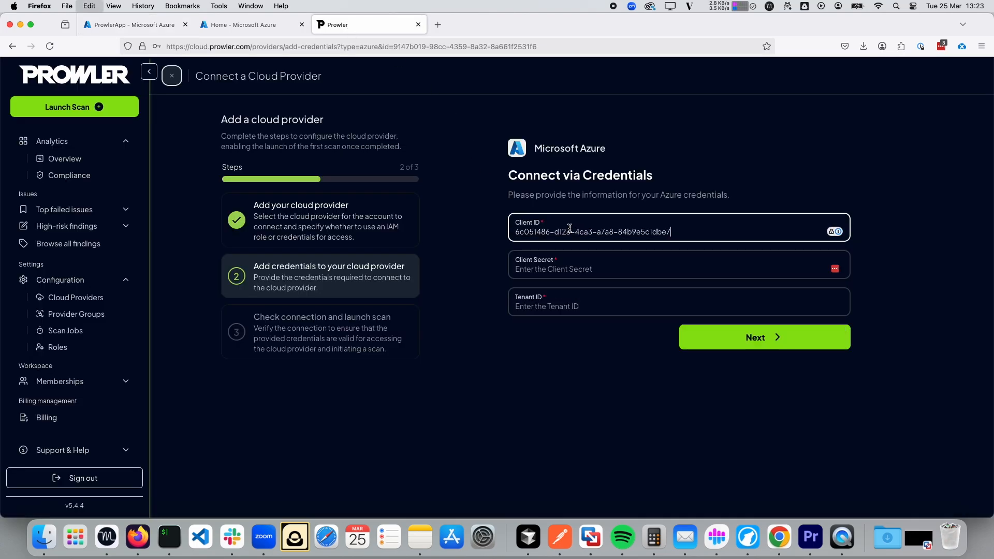
click(117, 27)
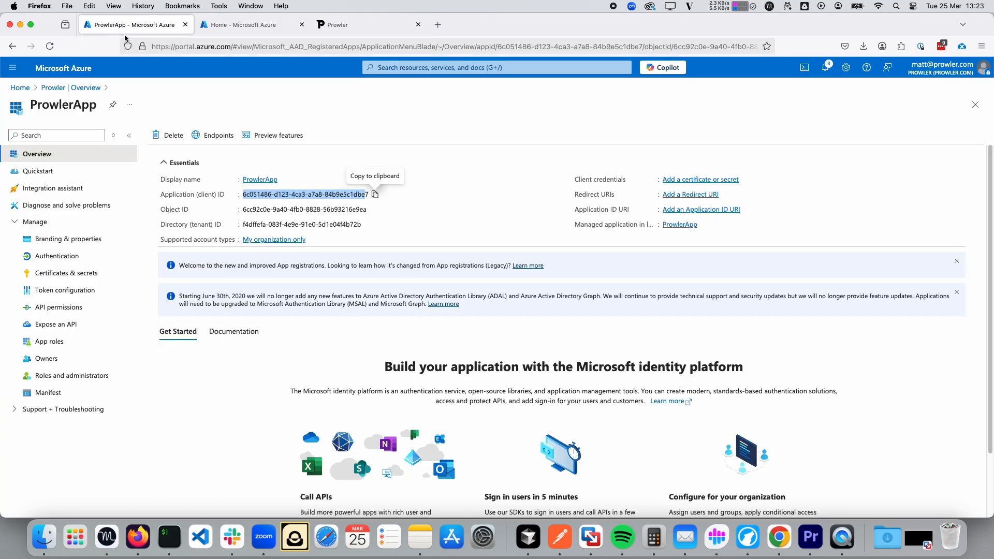
click(368, 225)
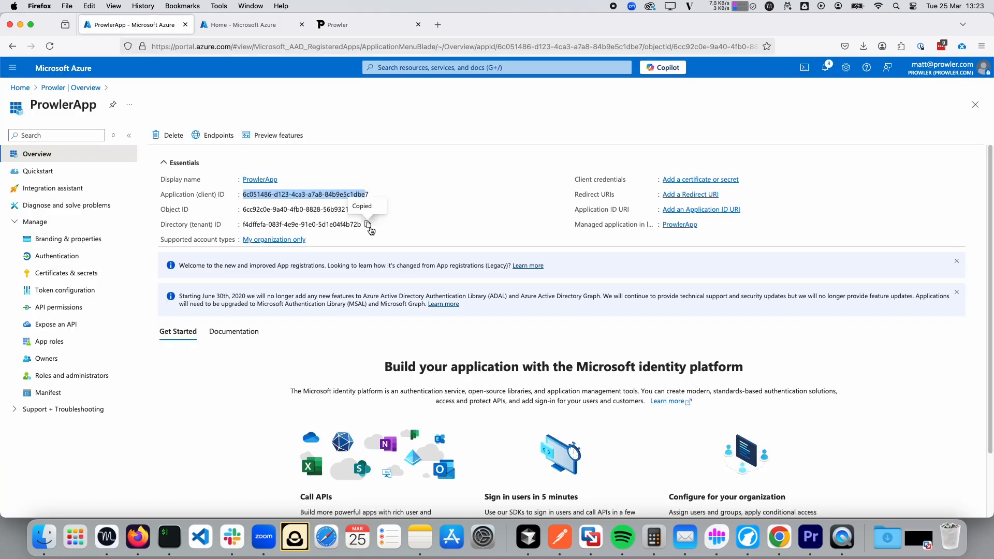
click(363, 28)
click(574, 300)
key(super+v)
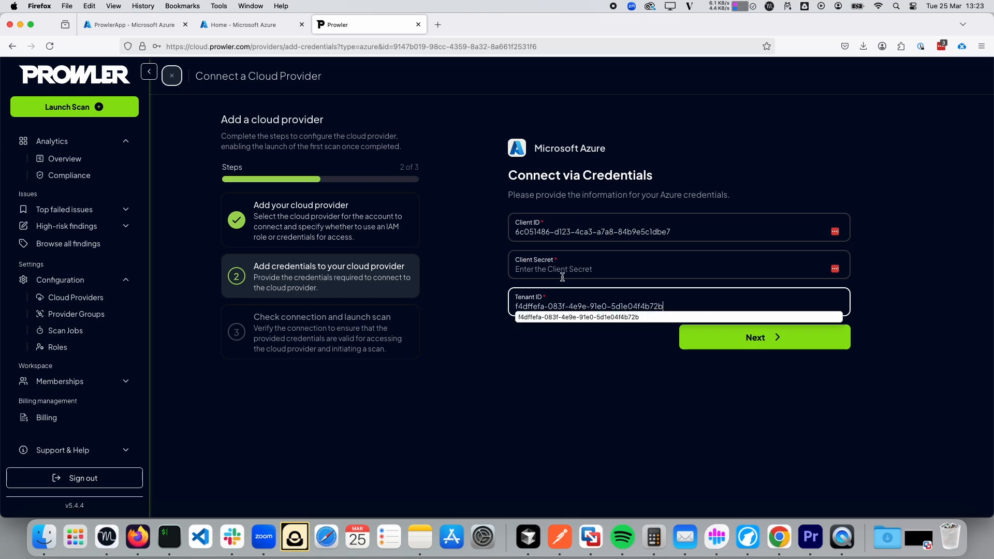
click(561, 268)
Add client secret 'Prowler Scanner Secret' with 180-day expiry to ProwlerApp and copy its value.
click(120, 30)
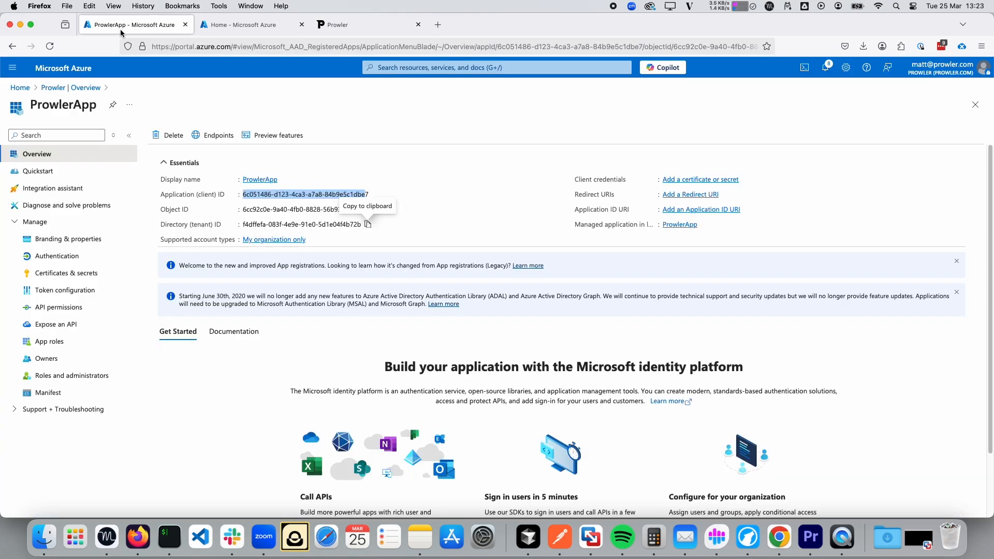
click(694, 180)
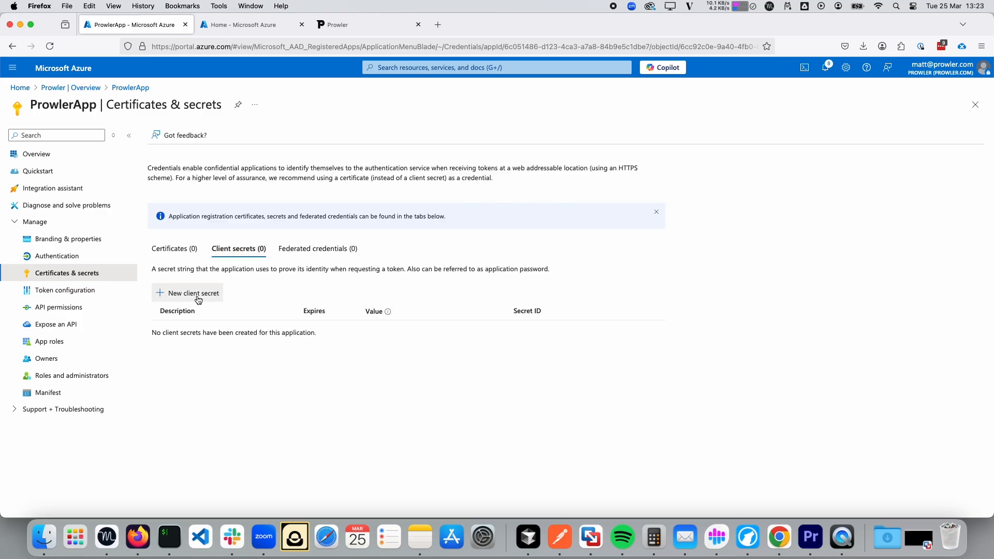
click(198, 299)
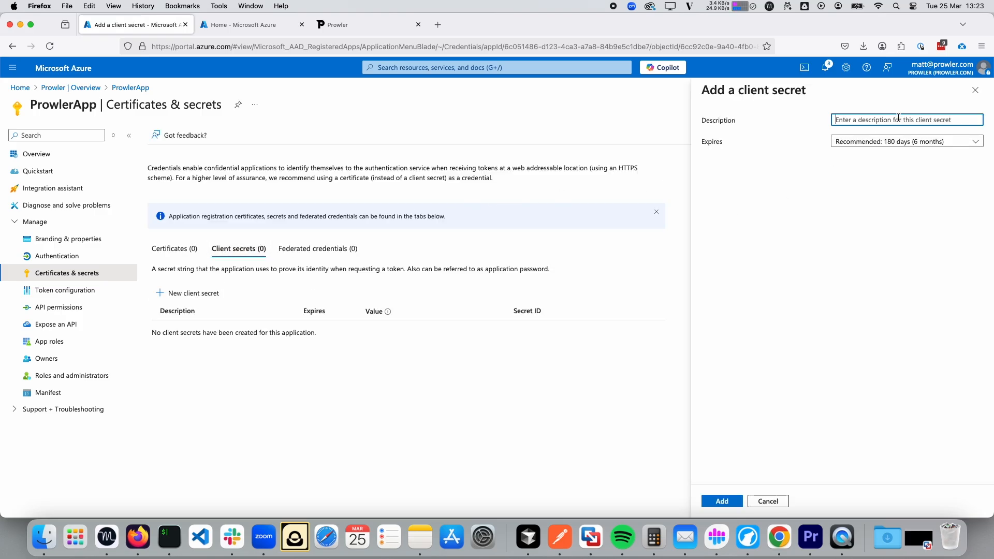
text(Prowler Scanner Secret)
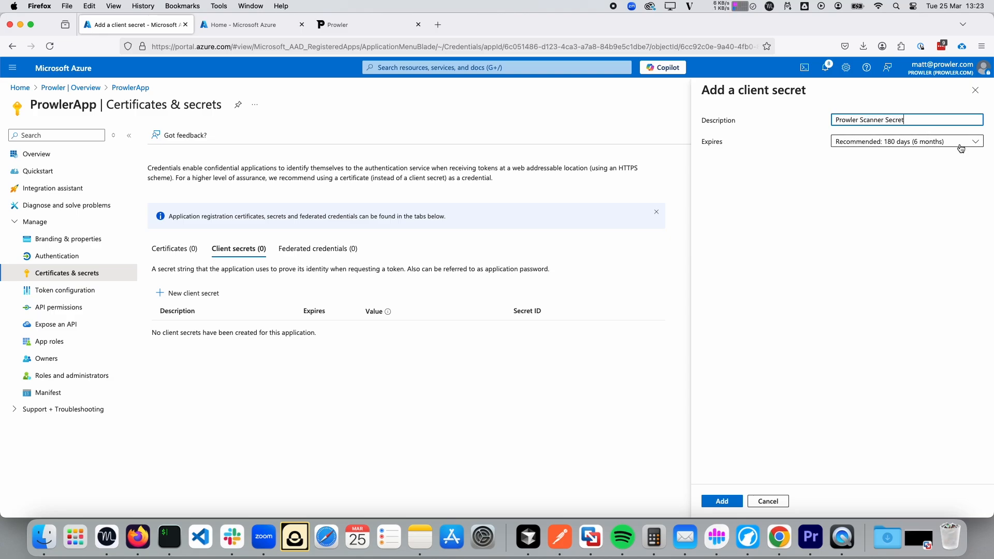
click(898, 141)
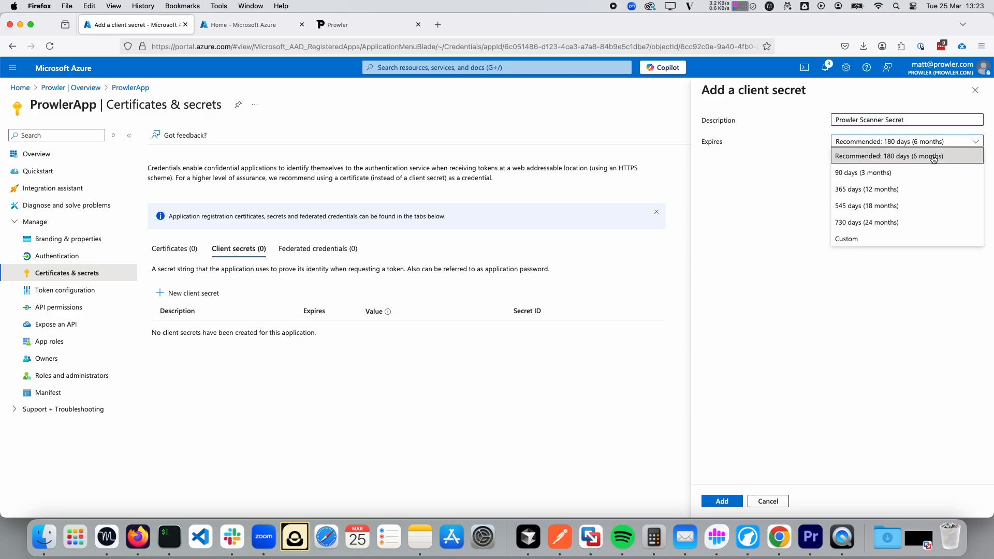
click(872, 159)
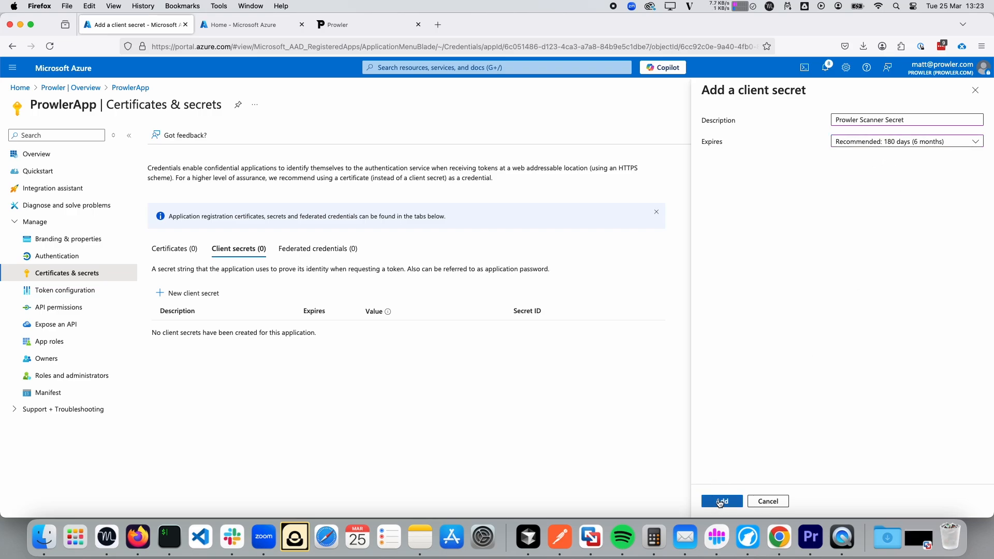
click(719, 501)
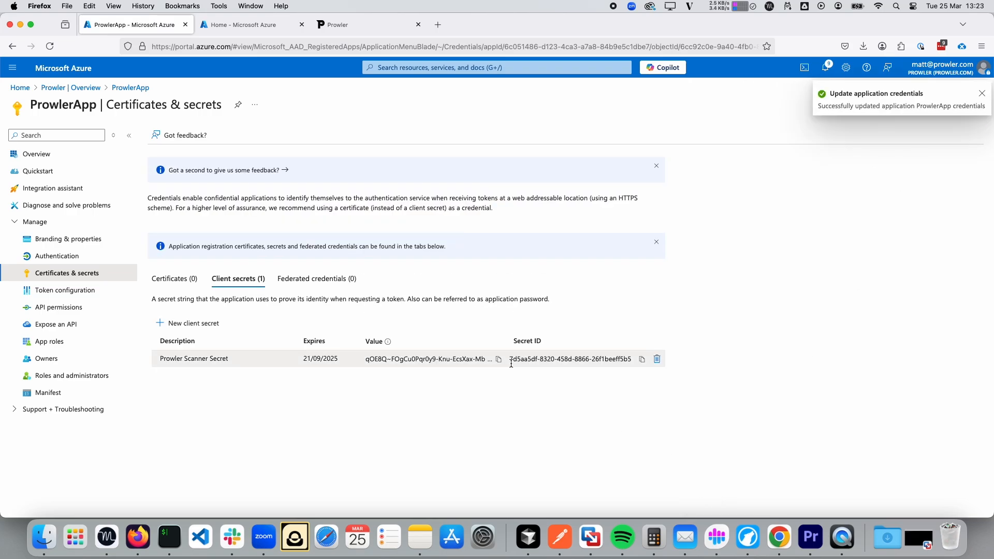
click(499, 359)
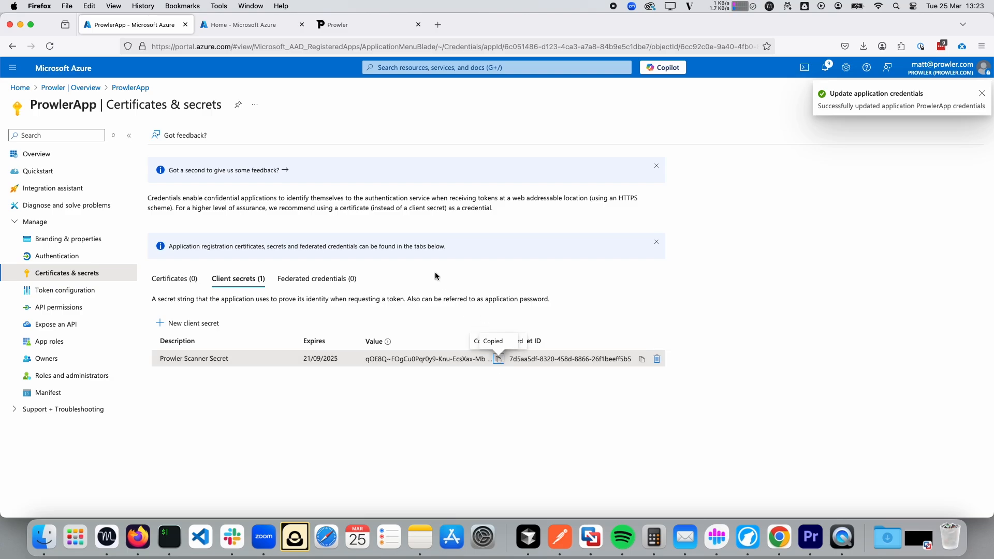
click(362, 26)
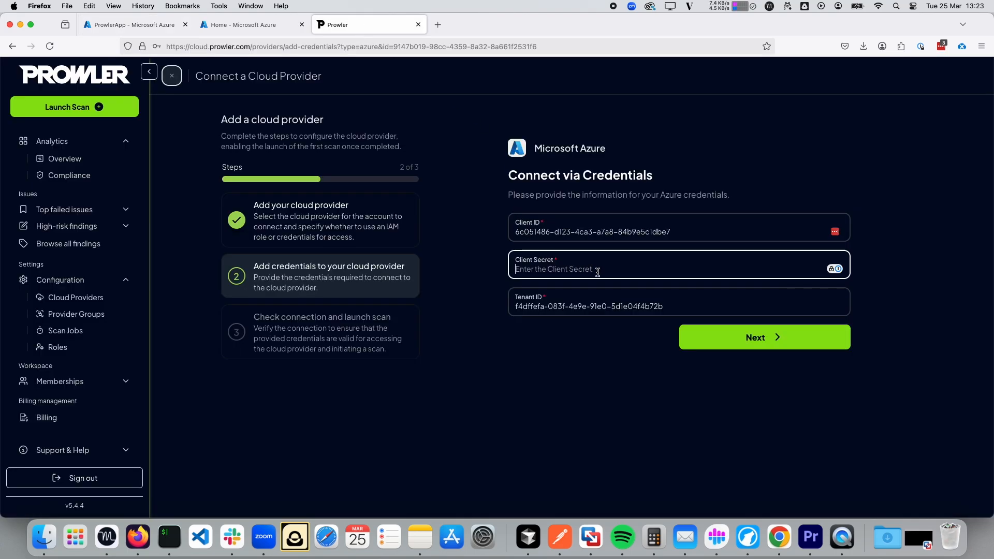
Paste the secret value into Client Secret, then return to the Azure portal.
key(super+v)
click(132, 25)
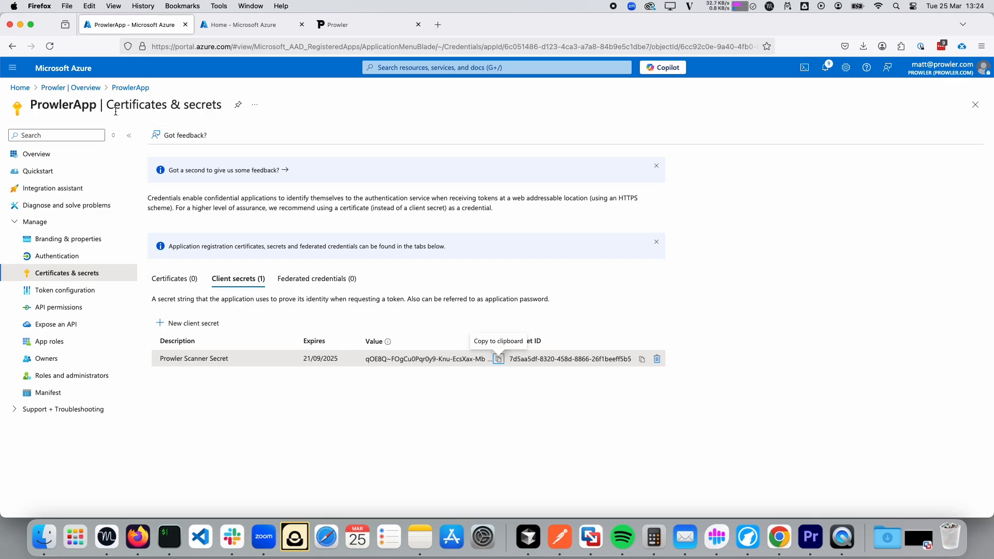
Start a role assignment under Prowler Dev's Access control (IAM) with the Reader role selected.
click(20, 89)
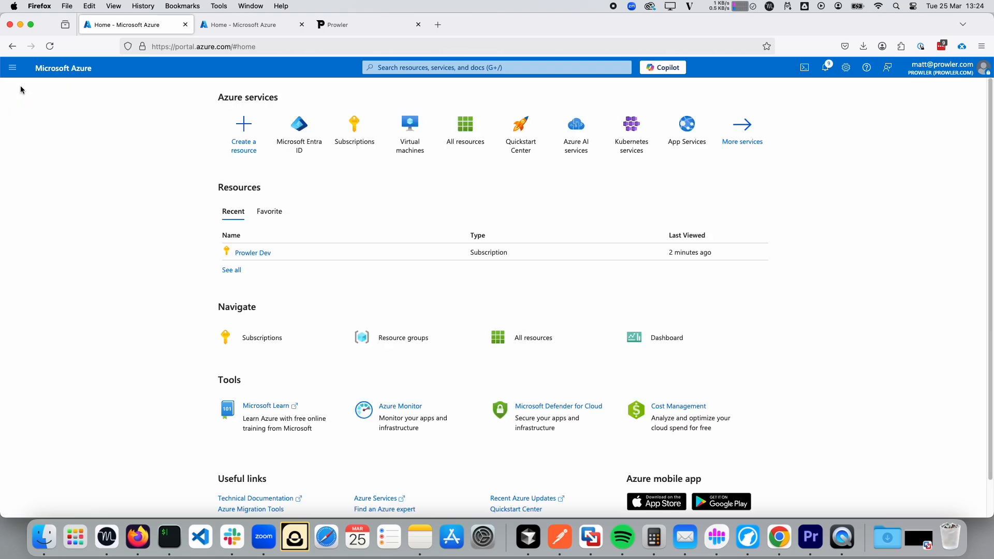
click(251, 257)
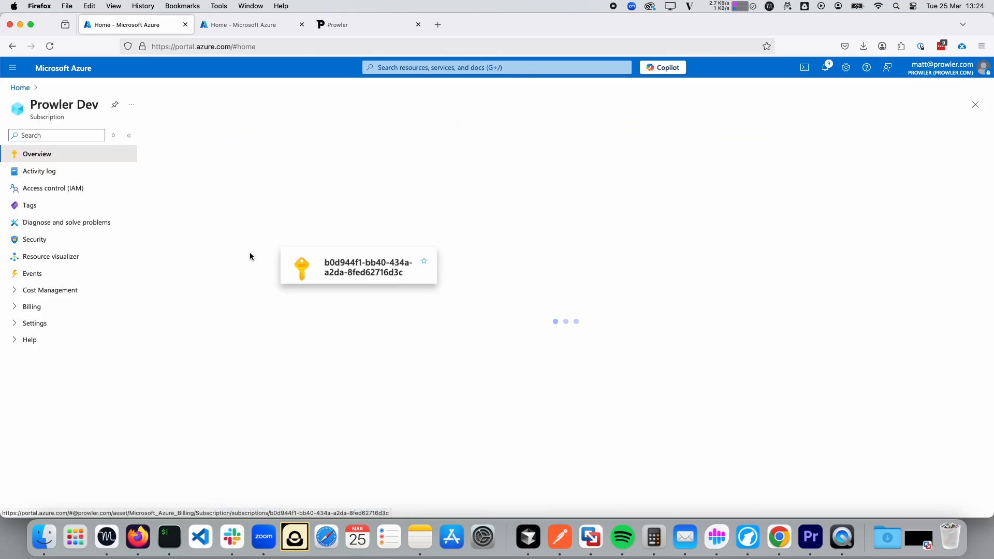
click(55, 188)
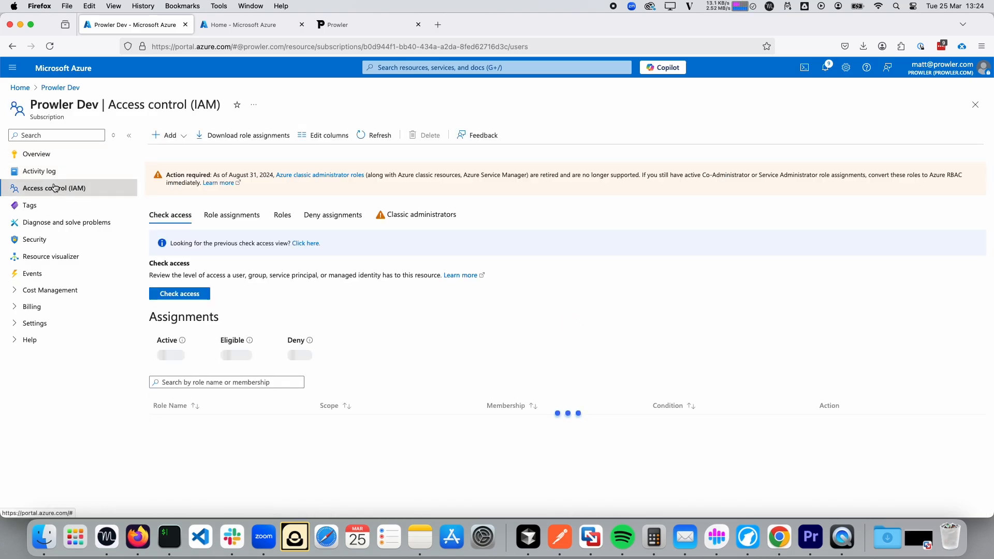
click(184, 137)
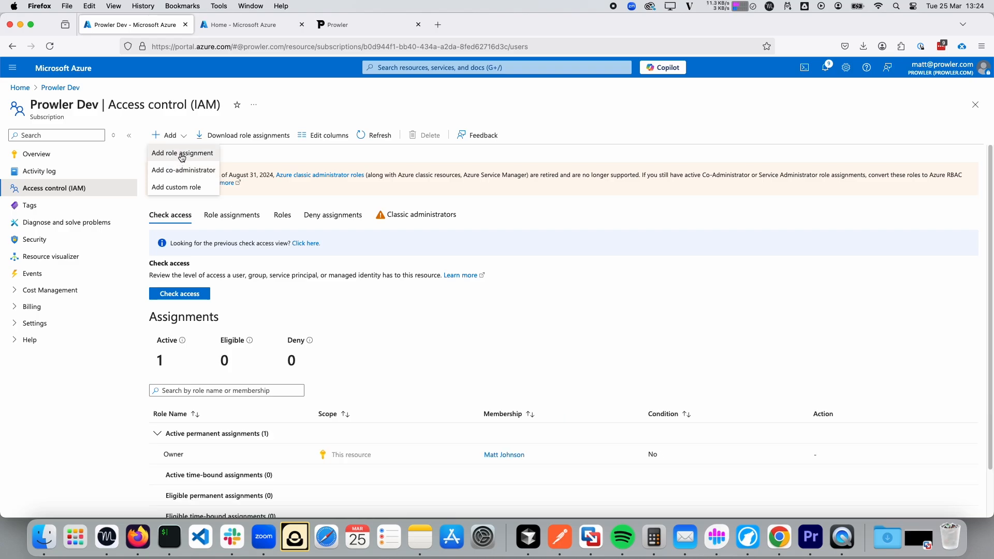
click(185, 155)
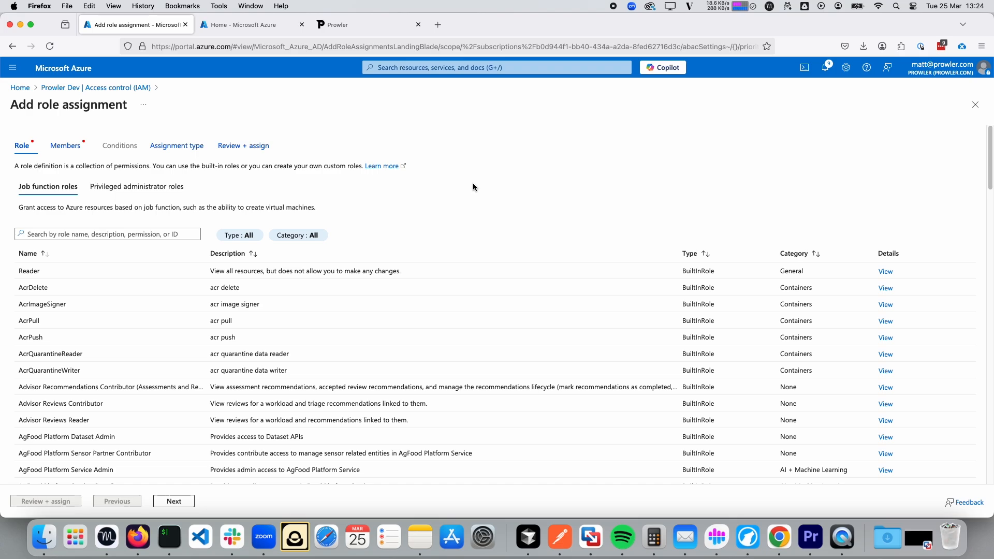
click(67, 271)
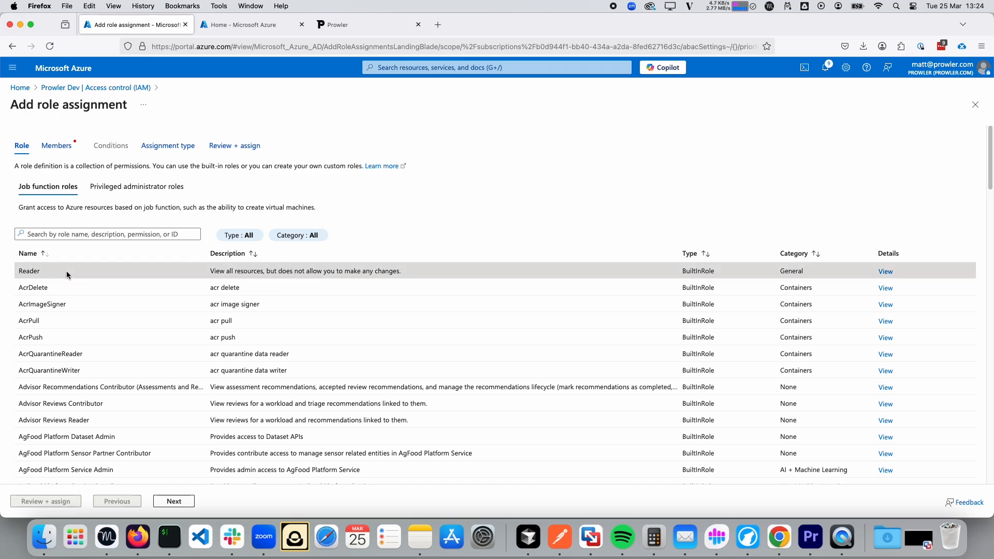
Search 'ProwlerApp' in the member picker and add both ProwlerApp applications as members.
click(176, 501)
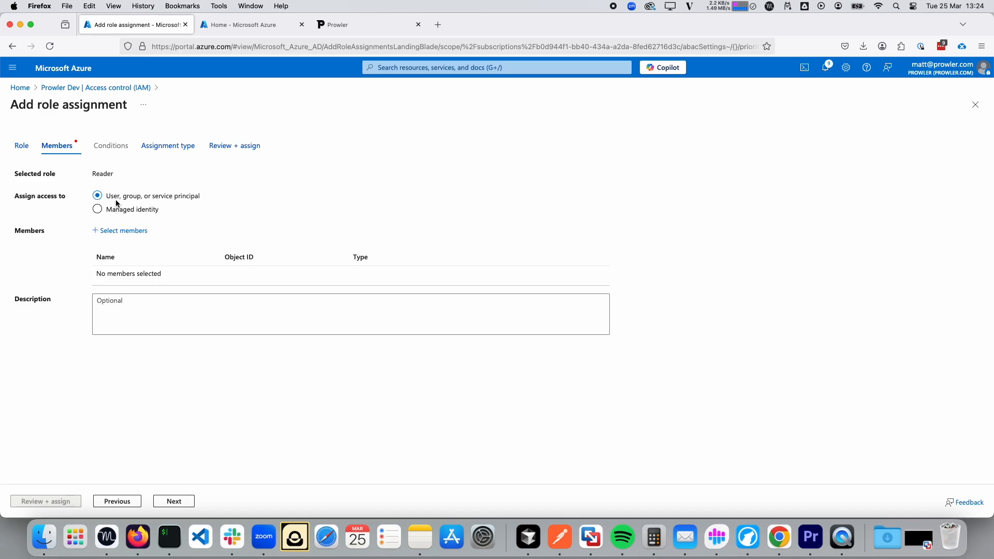
click(124, 230)
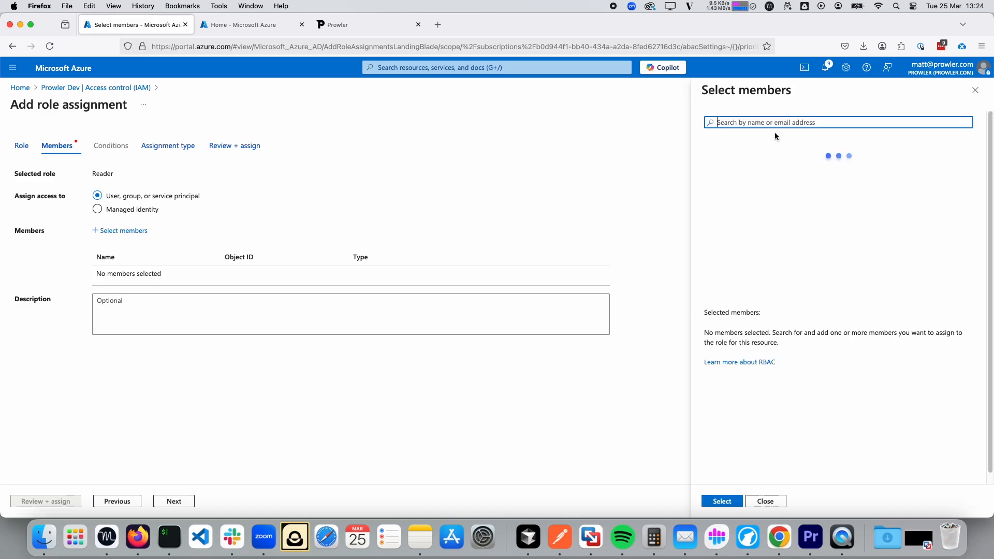
text(P)
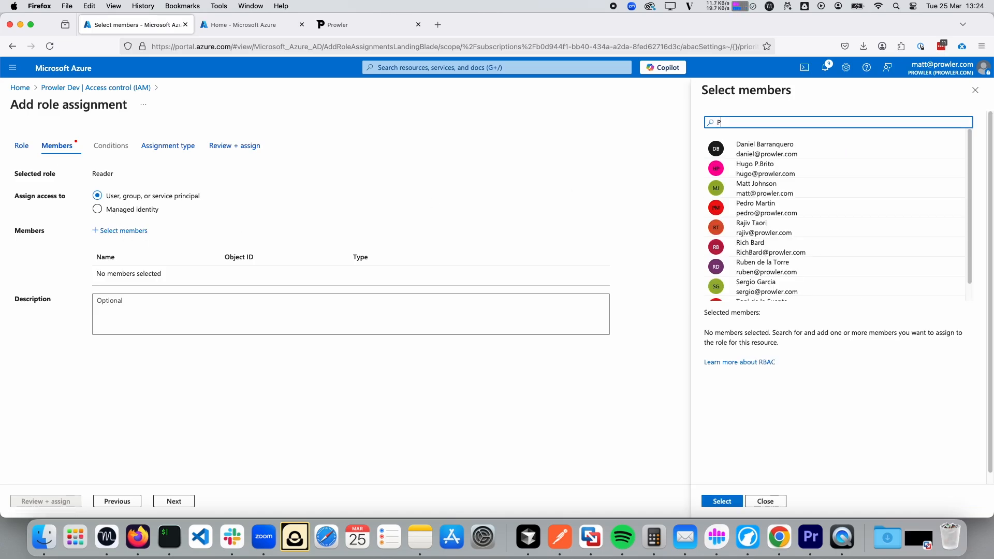
text(rowlerApp)
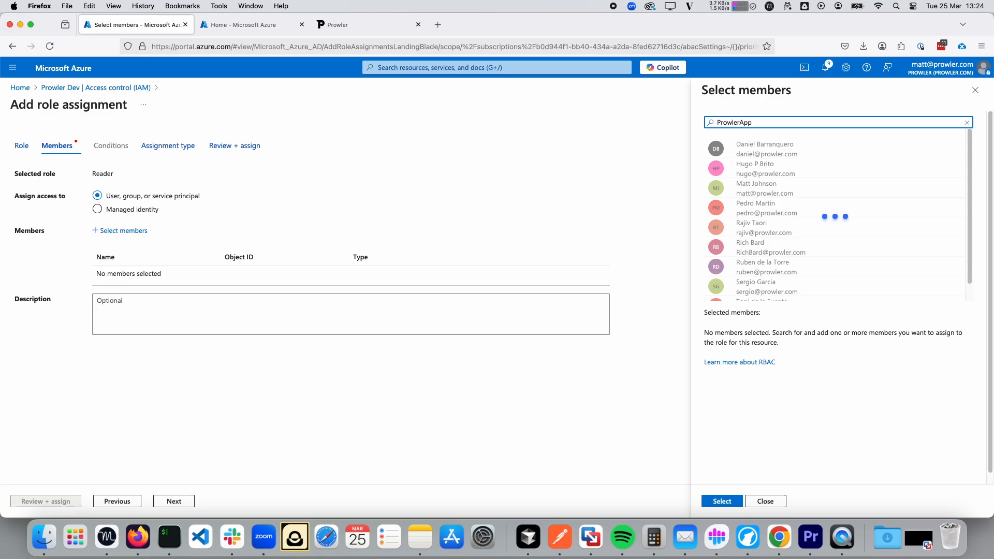
click(756, 175)
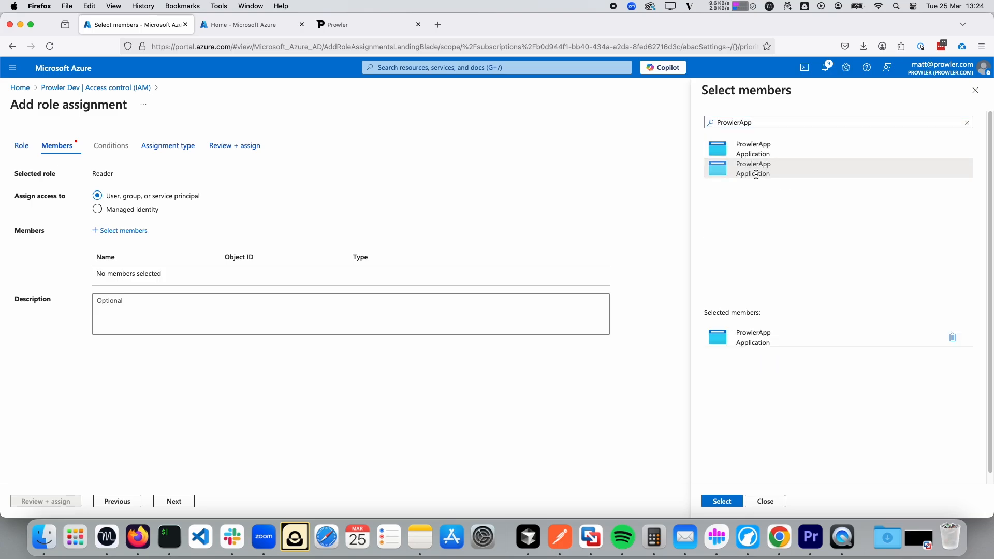
click(755, 147)
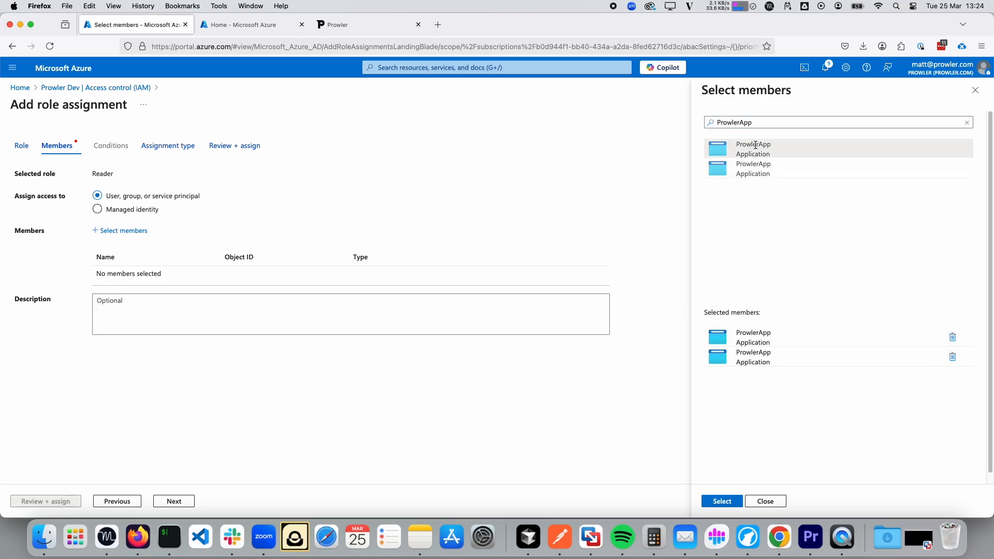
click(721, 502)
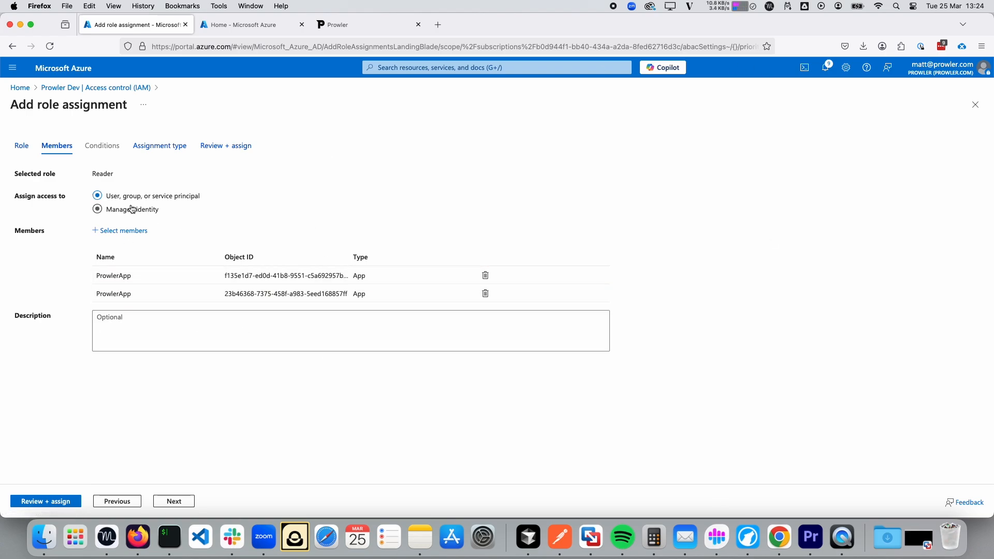
Review and submit the Reader role assignment, then dismiss the result notice.
click(174, 502)
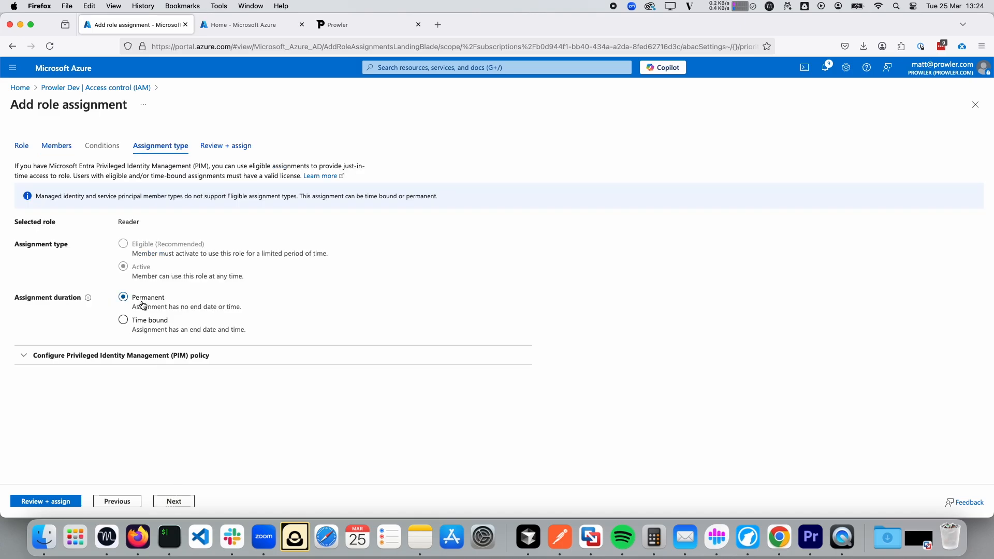
click(174, 501)
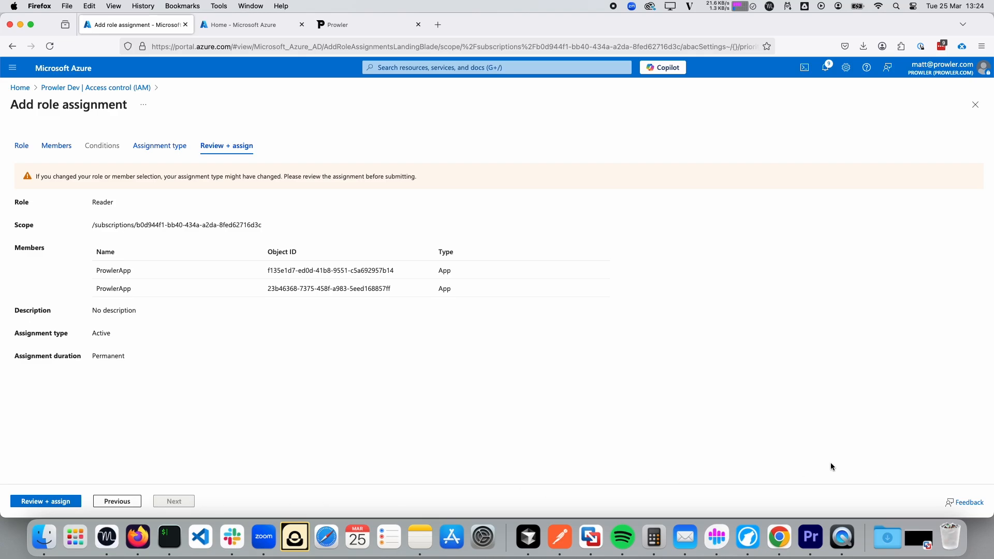
click(29, 502)
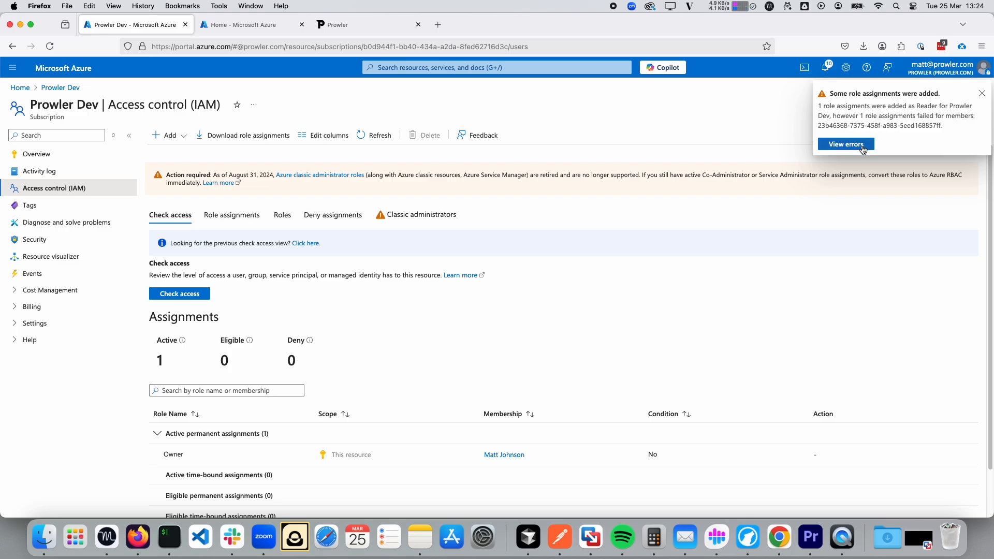
click(982, 93)
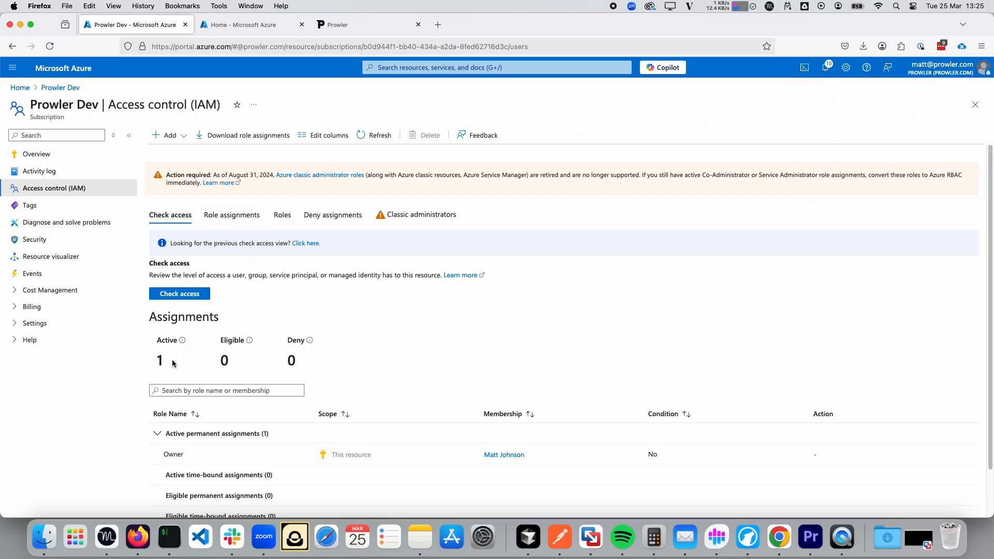
Scroll through Prowler Dev's role assignments, then return to Prowler's credentials form.
scroll(174, 337, down, 2)
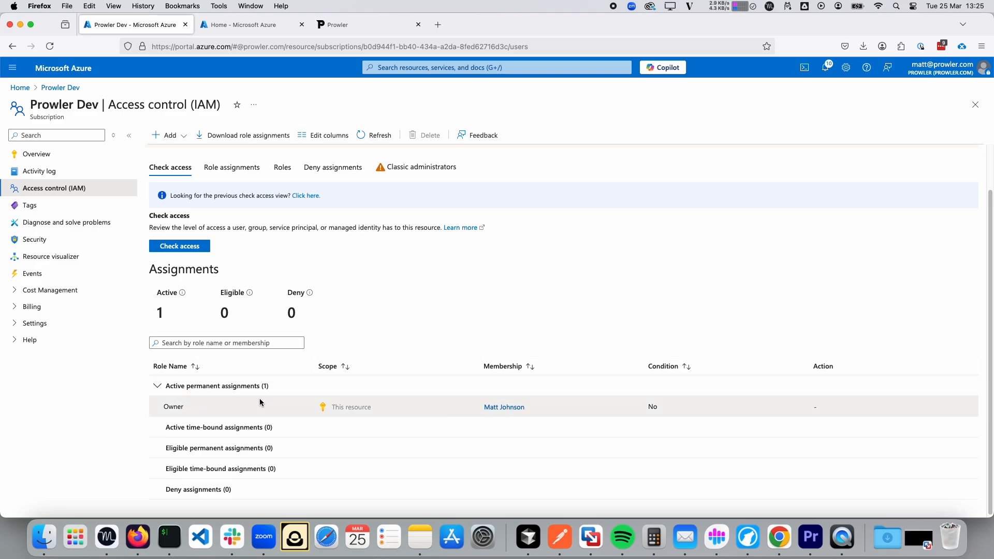
scroll(203, 377, up, 2)
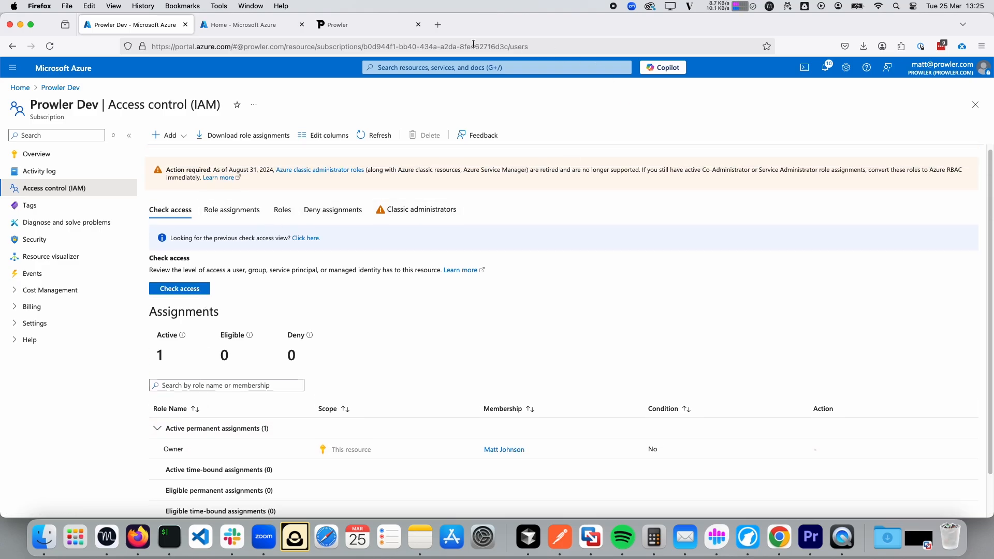
click(363, 25)
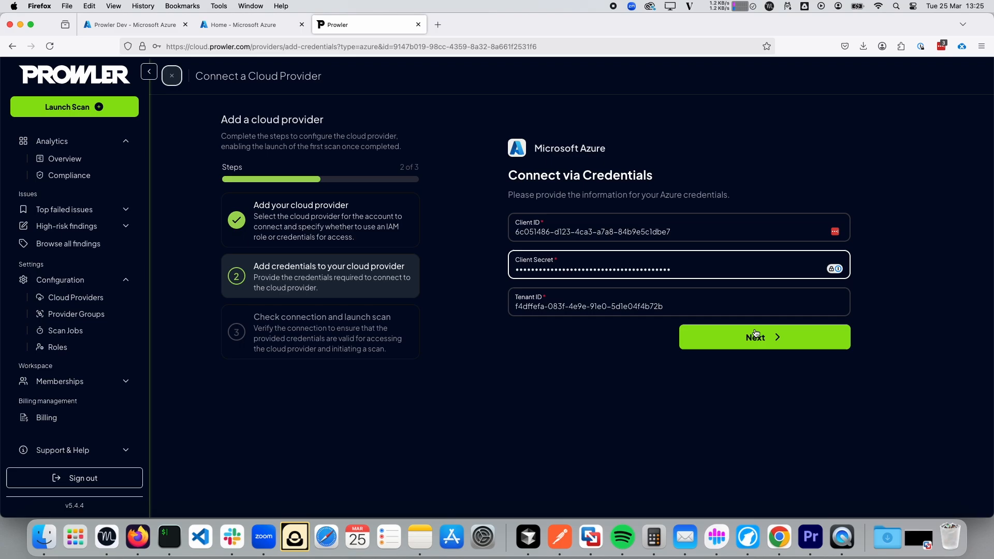
Pass the connection check for optional Azure Onboarding and bring up its still-empty scan jobs list.
click(761, 339)
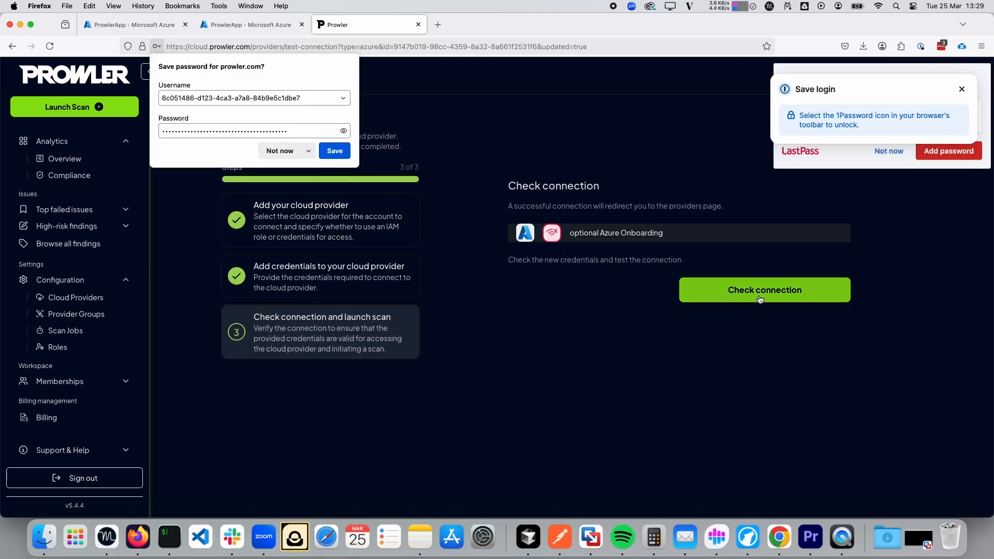
click(759, 299)
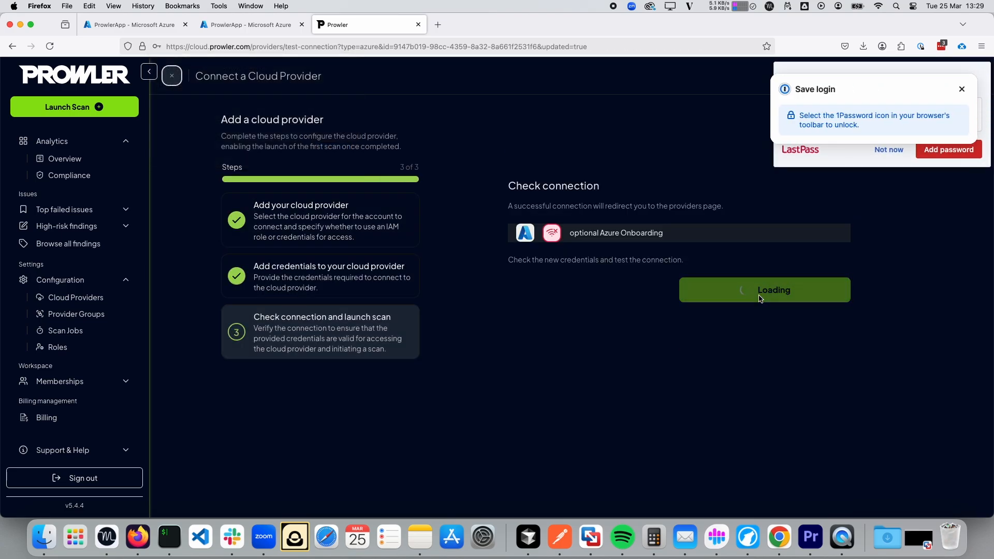
click(963, 89)
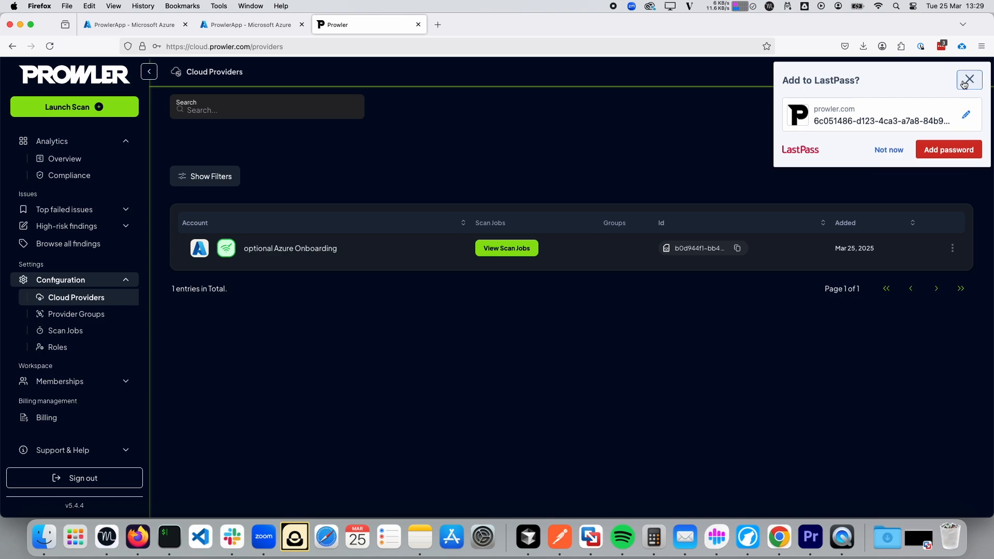
click(964, 85)
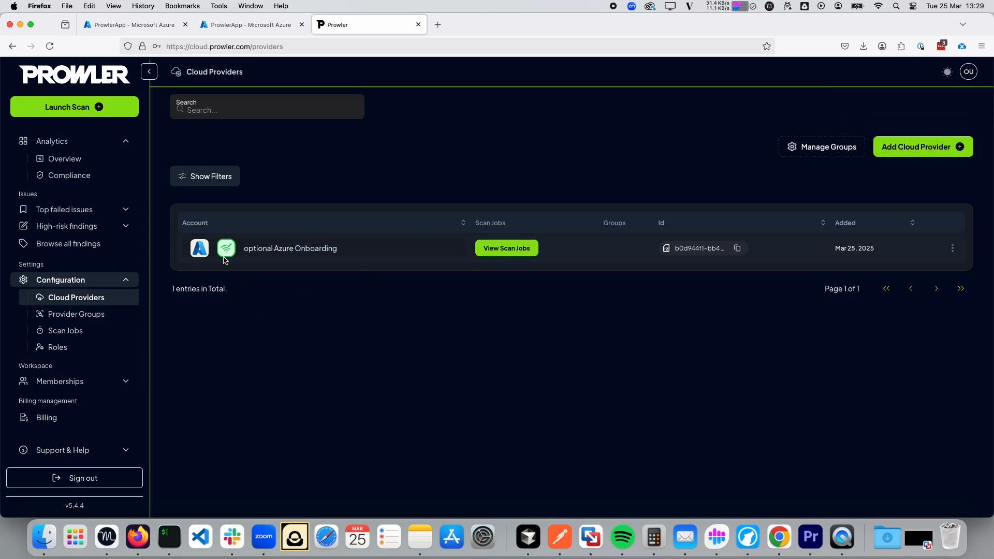
drag(224, 260, 366, 249)
click(506, 250)
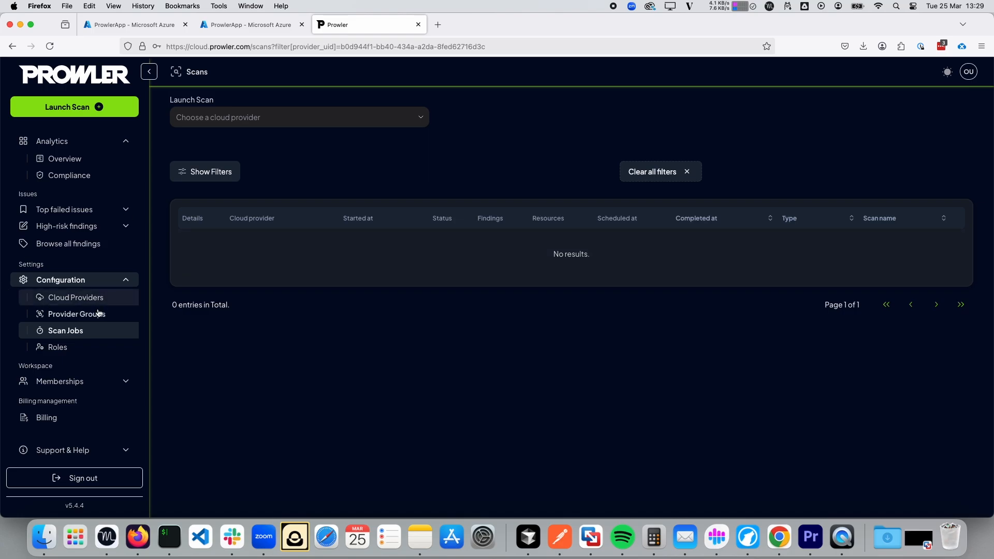
Clear the scan jobs provider filter and go to the cloud providers list.
click(61, 346)
click(71, 335)
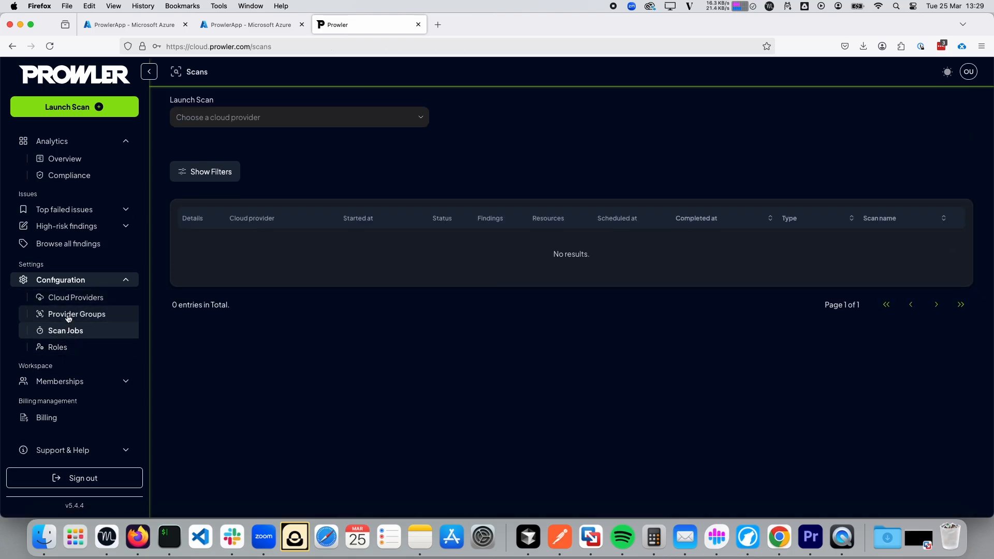
click(69, 297)
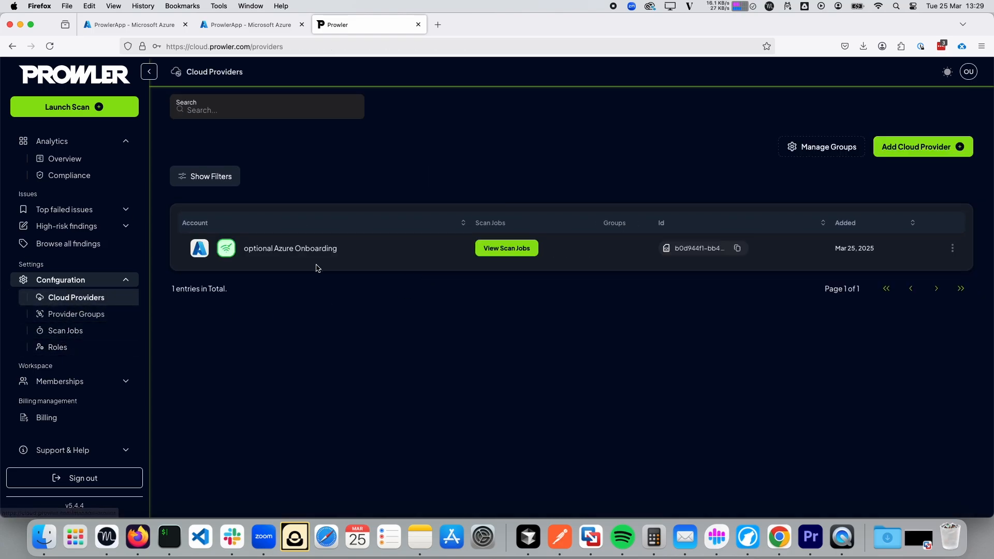
Start a manual scan named 'Manual Scan 1' on the optional Azure Onboarding provider.
click(96, 106)
click(289, 122)
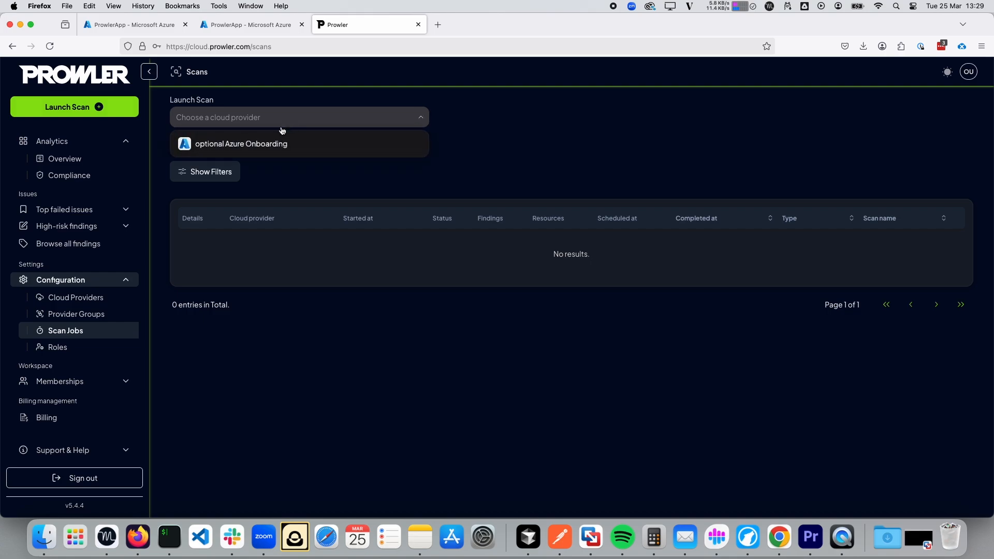
click(266, 141)
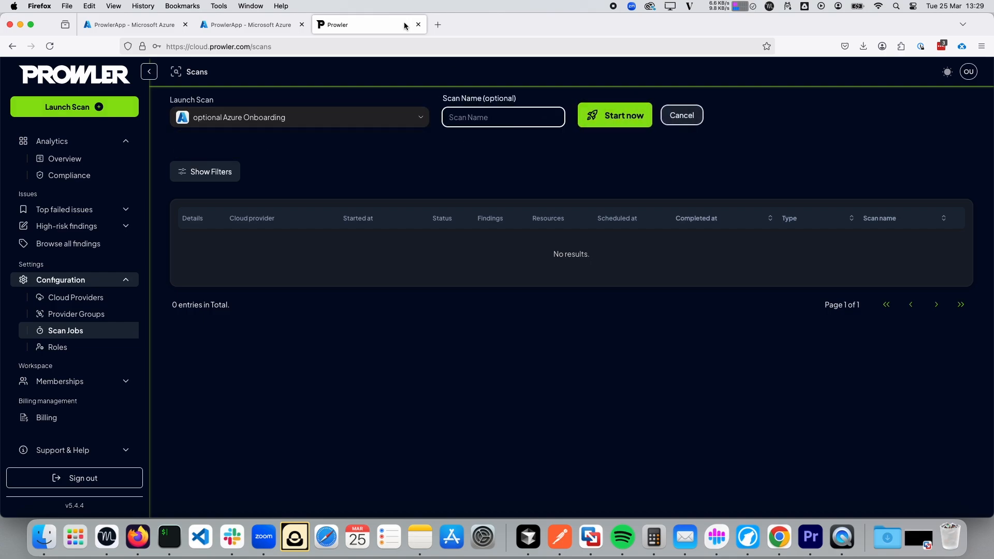
text(Manual Scan 1)
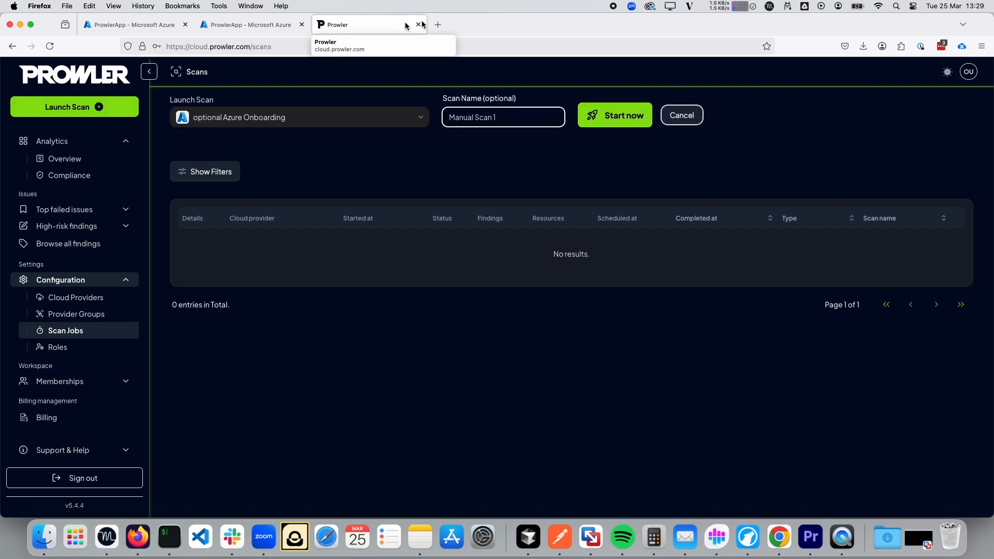
click(614, 115)
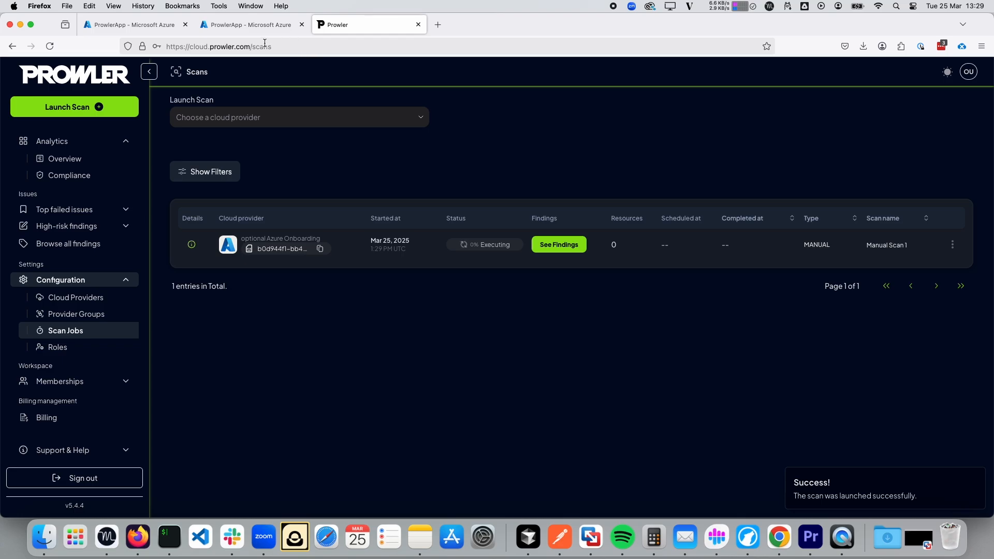
Start adding a custom role from the Prowler Dev subscription's Access control (IAM).
click(201, 24)
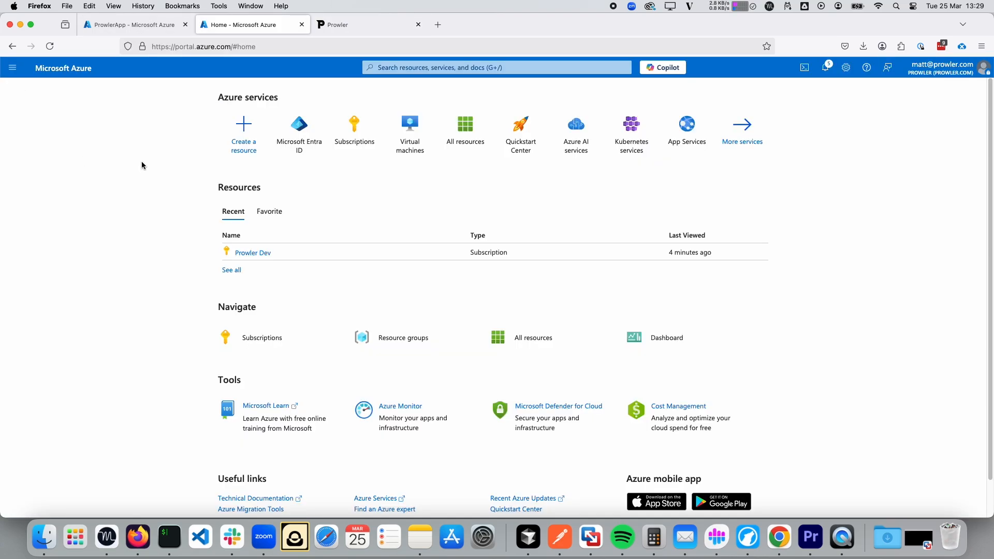
click(252, 253)
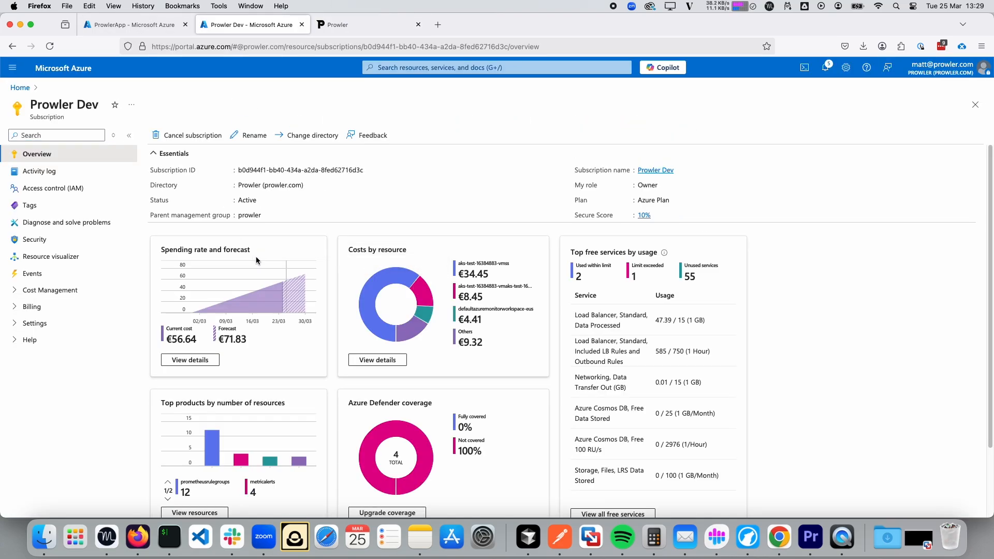
click(51, 189)
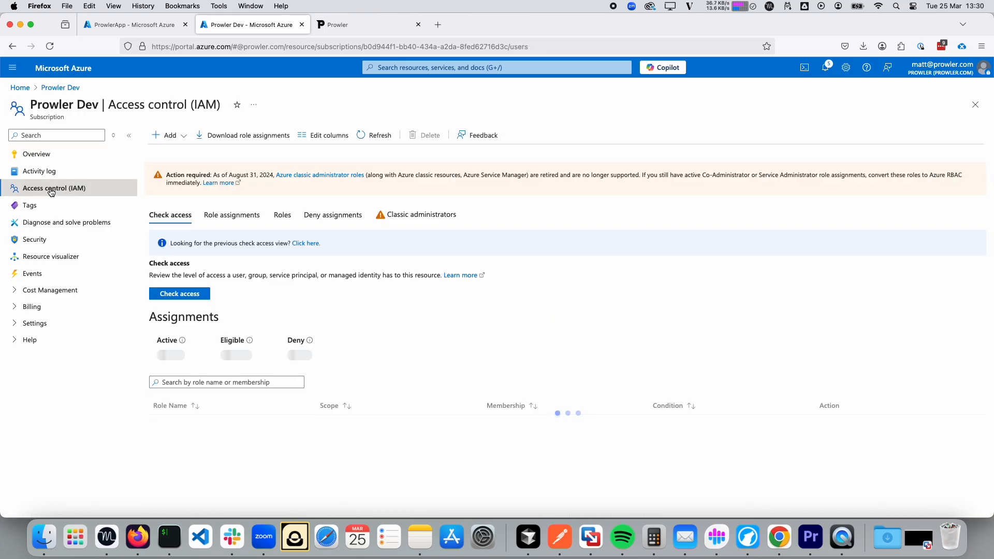
click(182, 135)
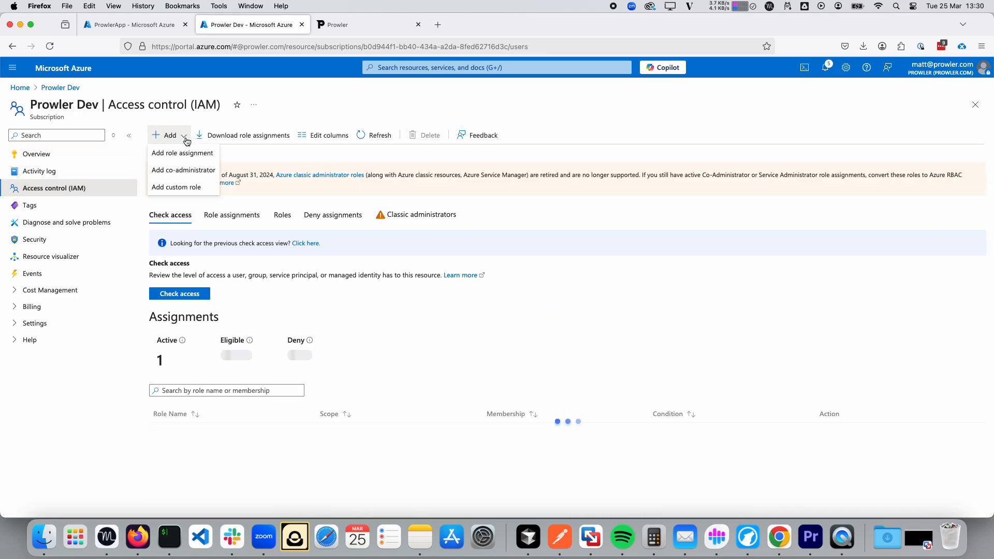
click(198, 187)
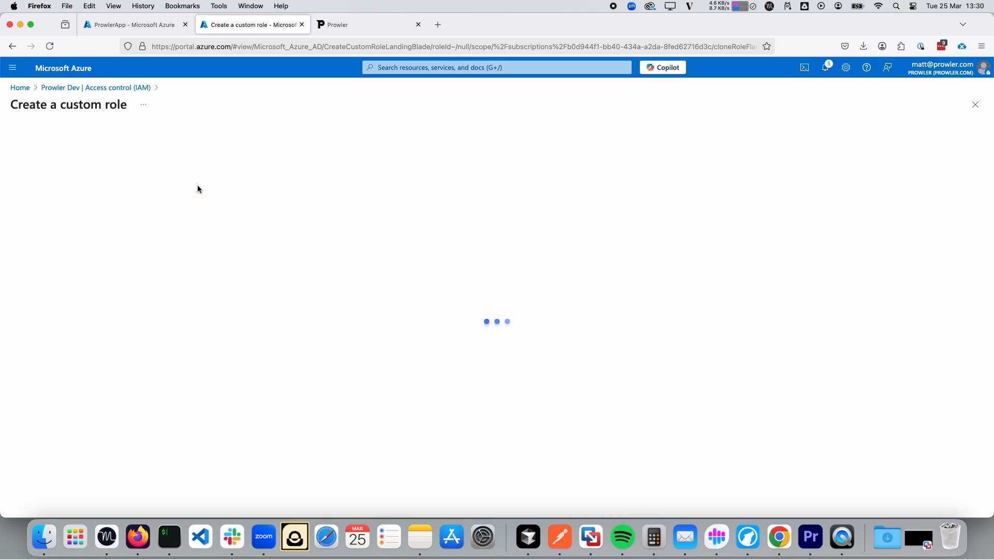
Name the custom role 'Prowler-Role-Scanner' and clone it from the Reader role.
click(172, 195)
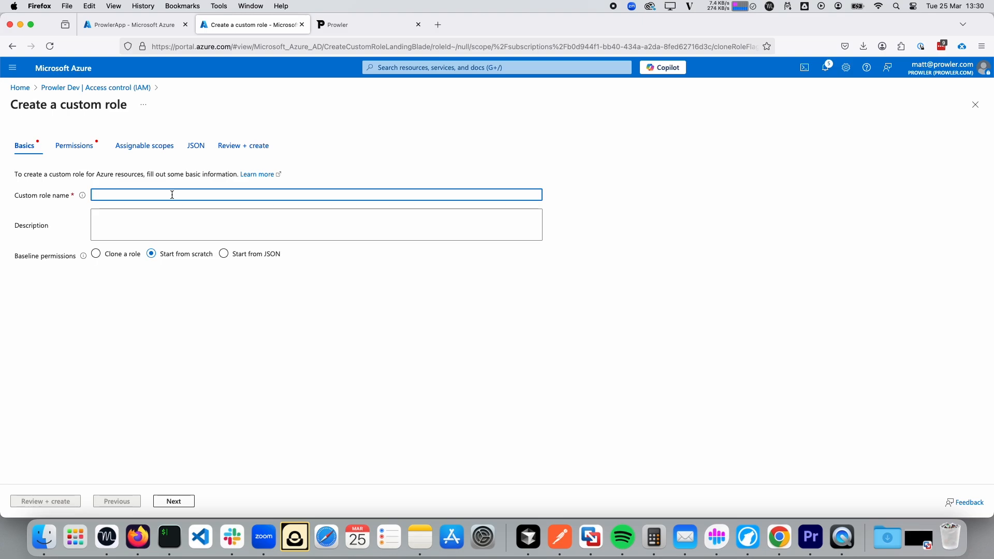
text(Prowler-Role-Scanner)
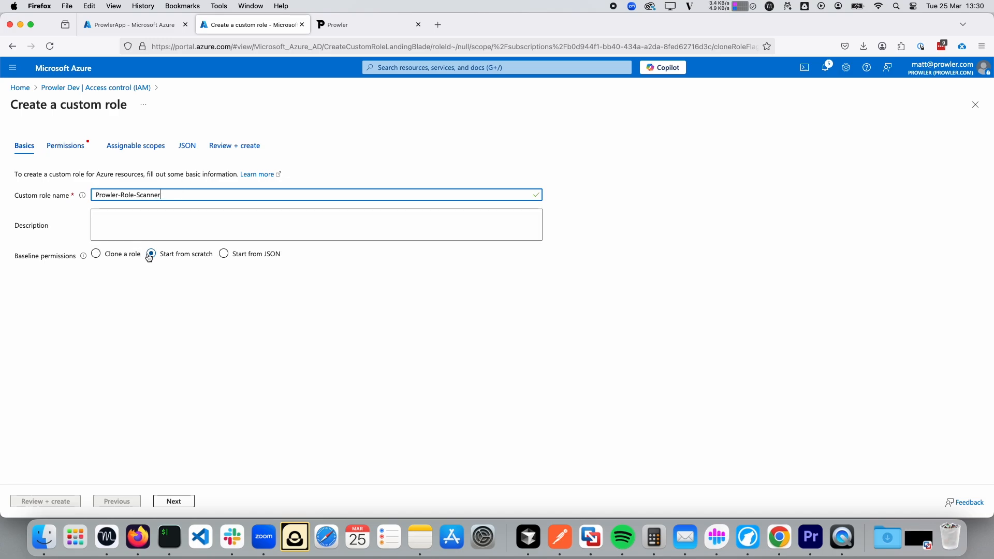
click(96, 254)
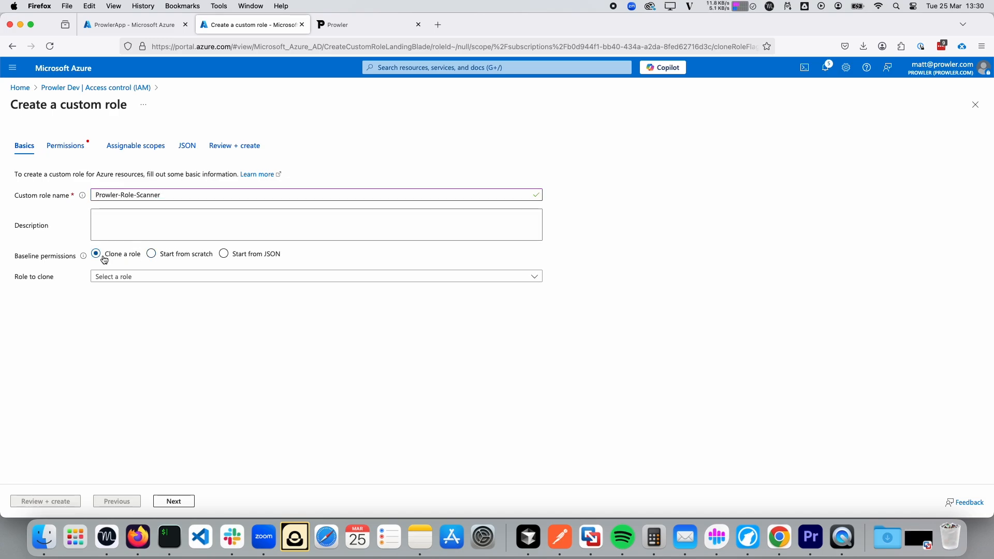
click(138, 278)
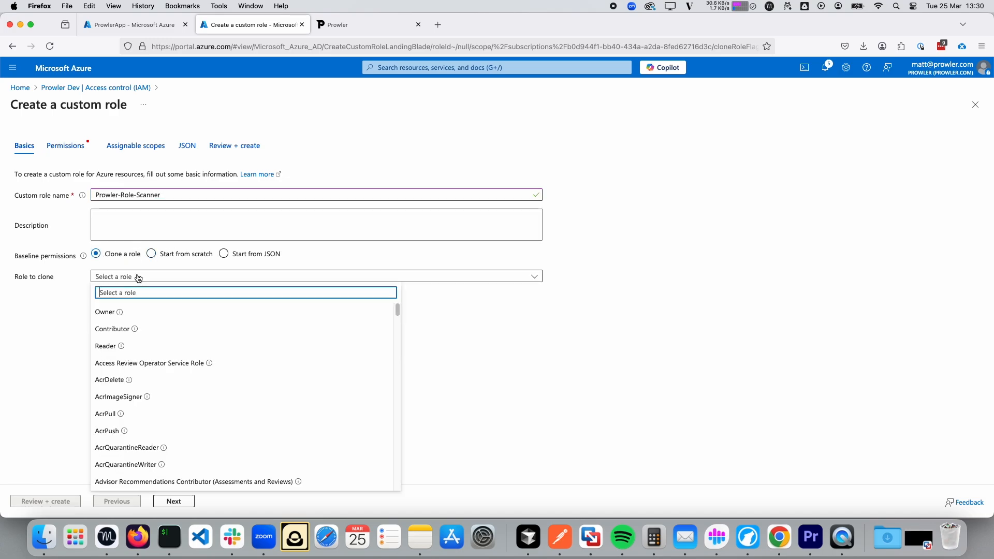
click(118, 354)
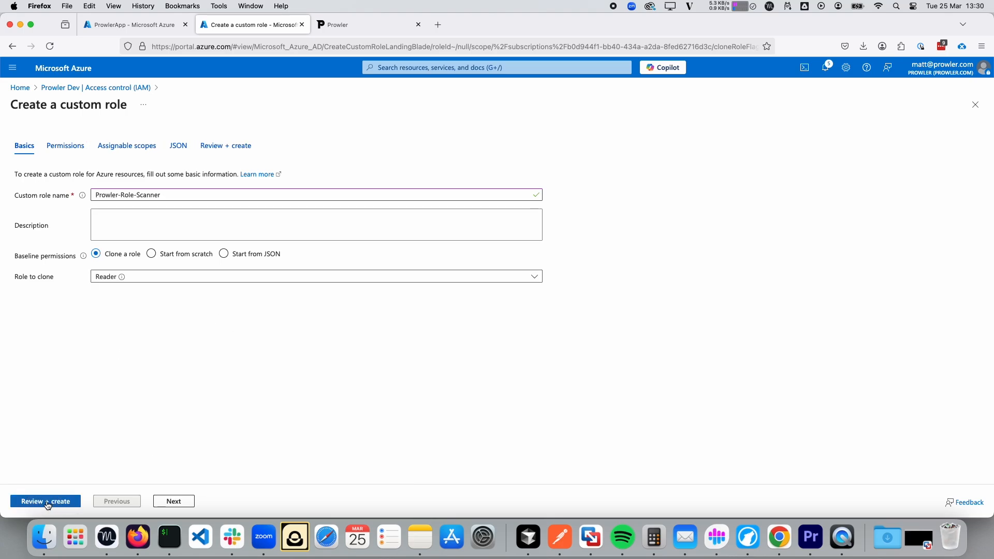
Add the Microsoft.Web/sites/host/listkeys/action permission to the custom role.
click(174, 502)
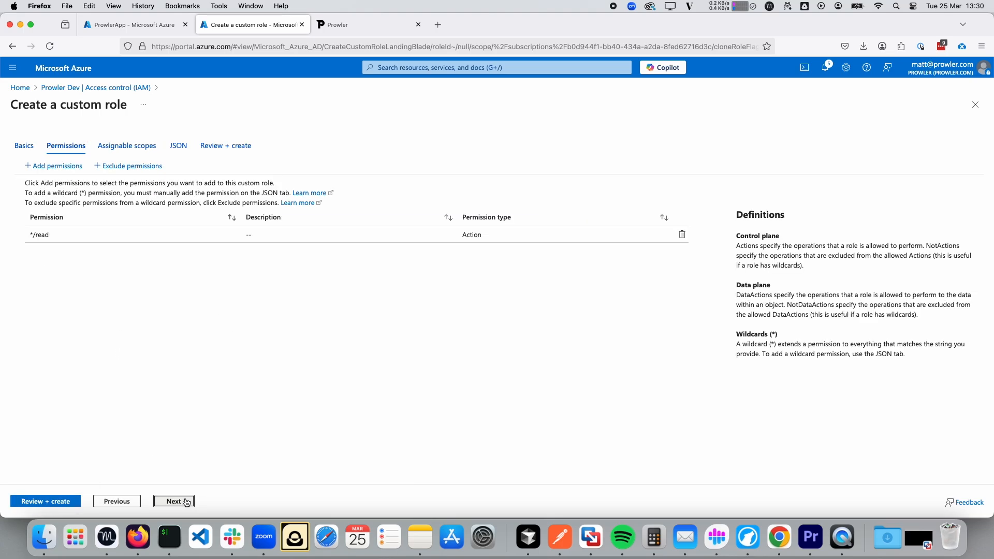
click(50, 165)
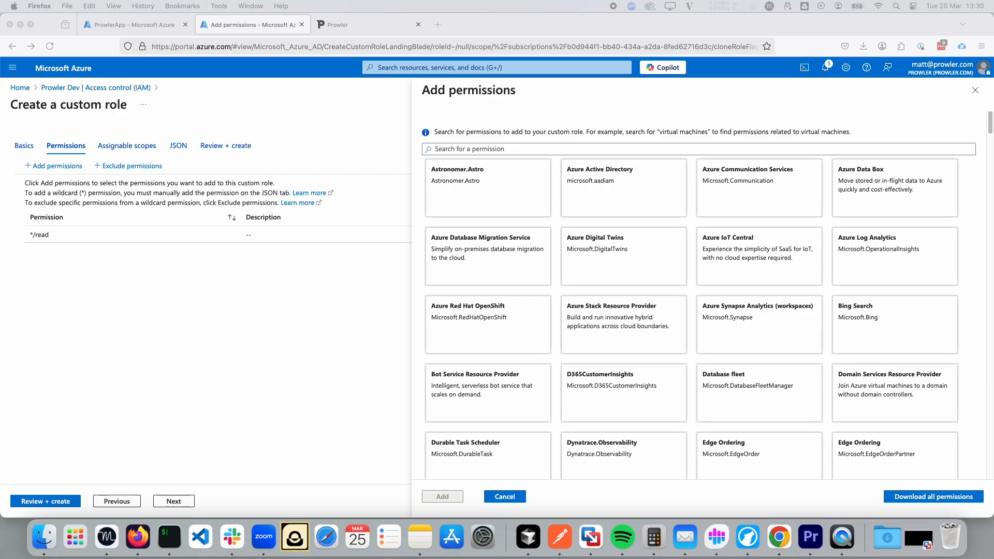
click(453, 149)
text(Microsoft.Web/sites/host/listkeys/action)
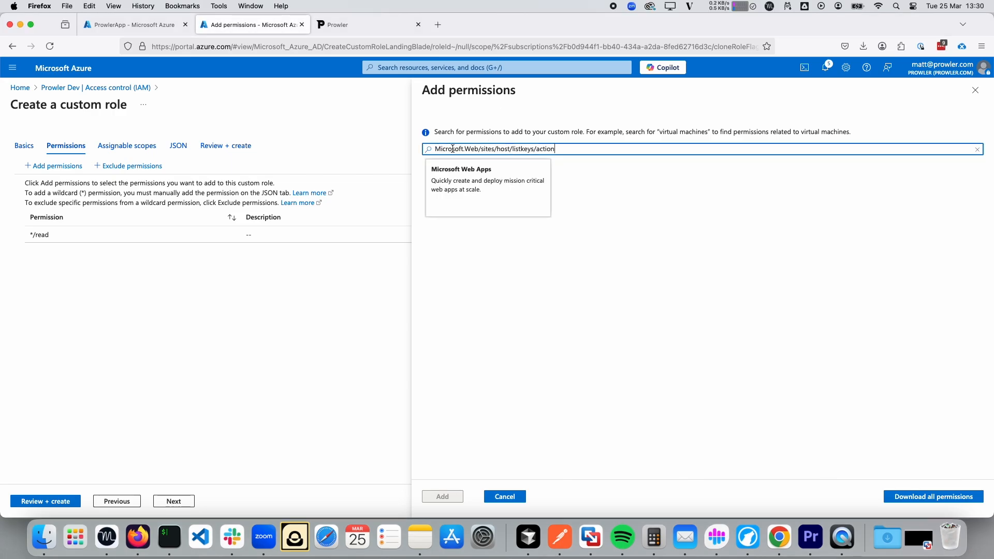
click(493, 181)
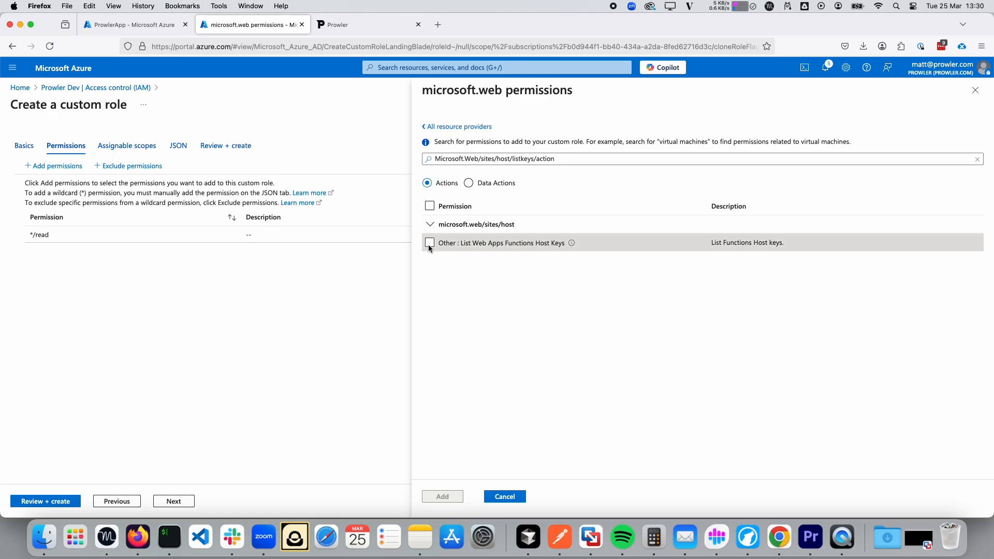
click(429, 243)
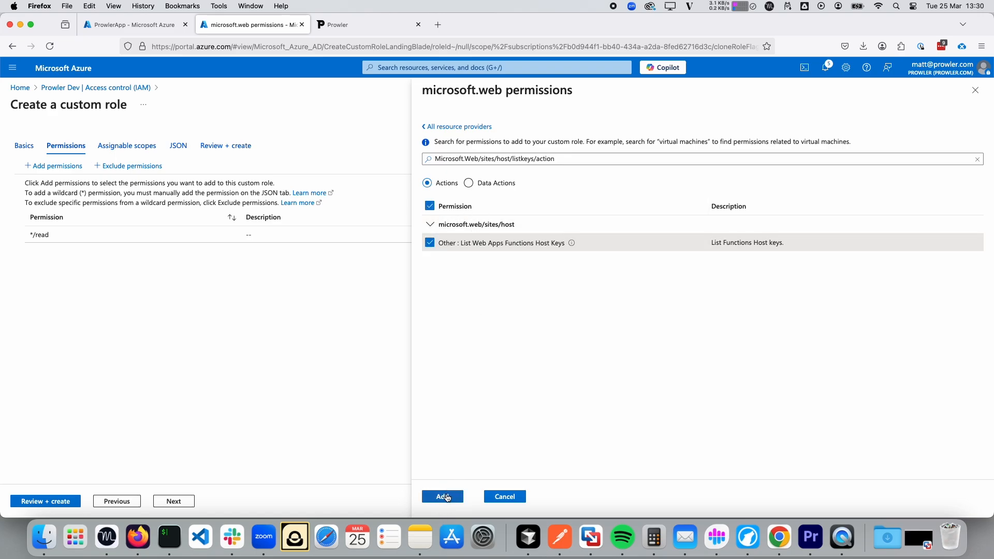
click(443, 497)
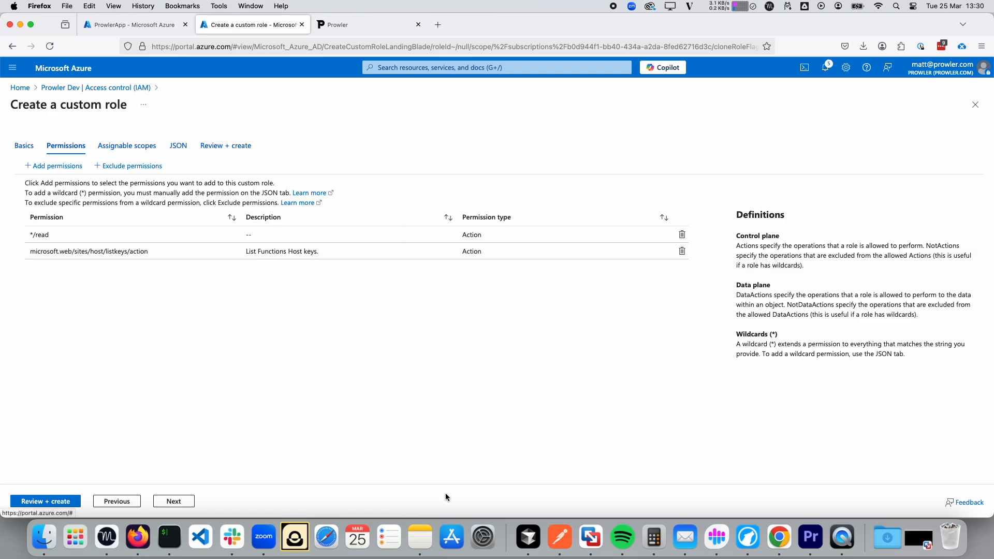
Add the Microsoft.Web/sites/config/list/Action permission, then review the role summary.
click(47, 166)
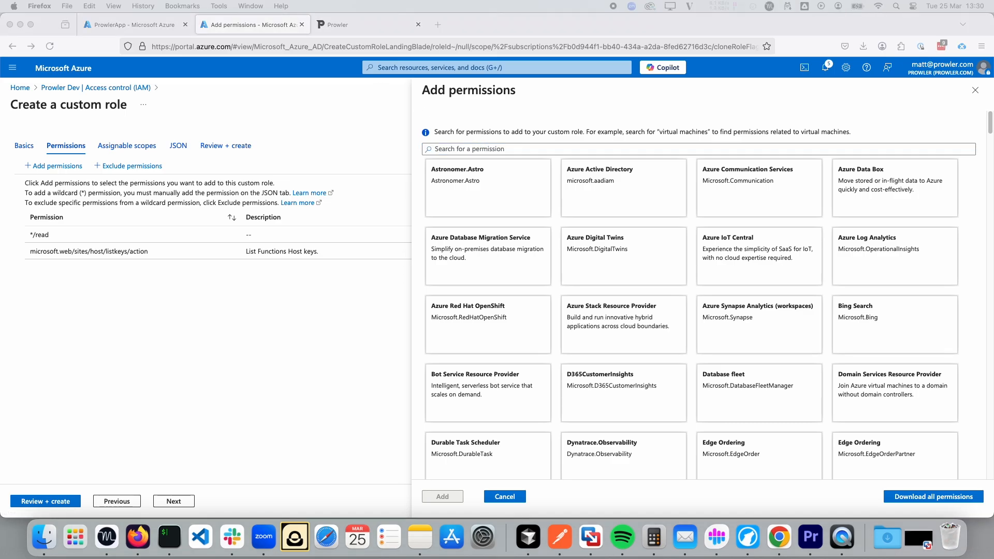
click(492, 150)
text(Microsoft.Web/sites/config/list/Action)
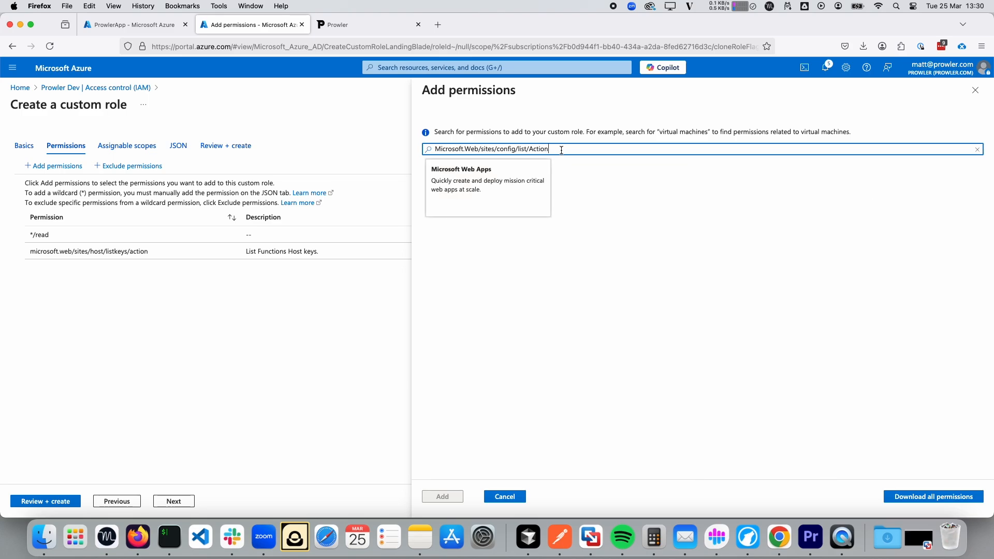
click(477, 195)
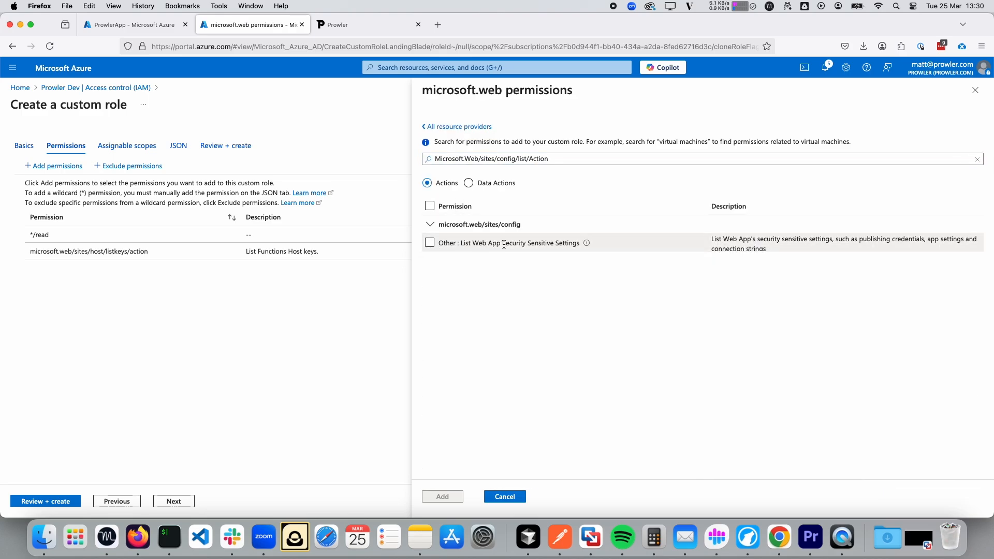
click(430, 244)
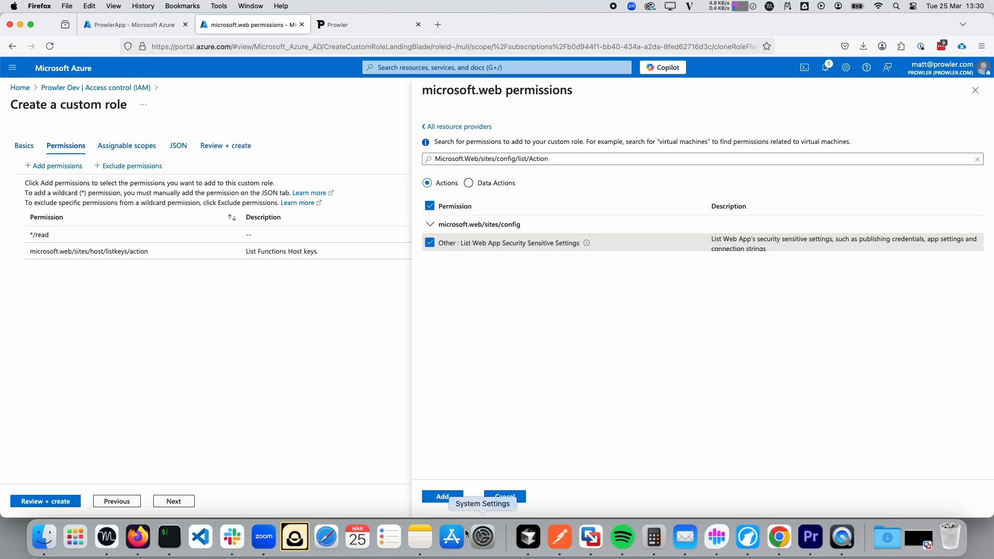
click(459, 501)
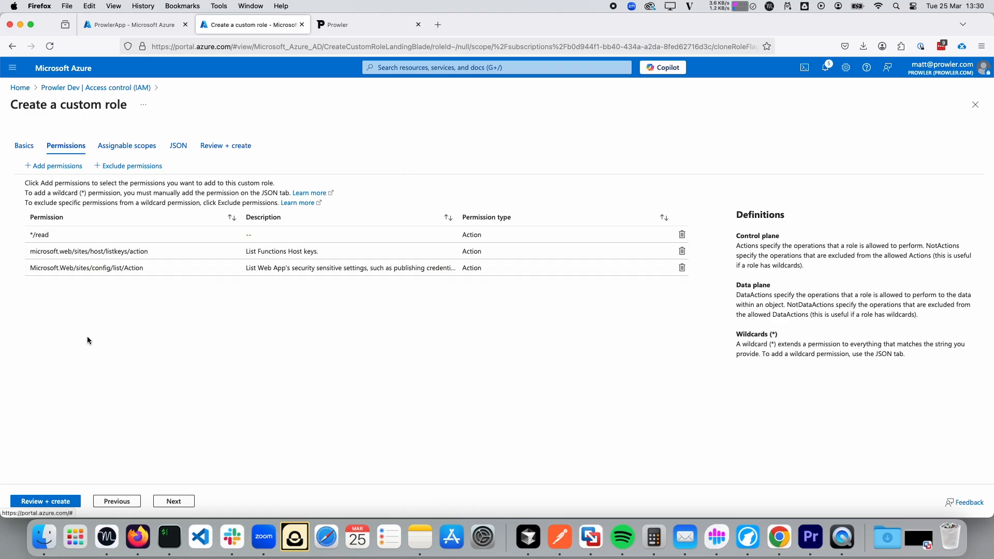
click(50, 501)
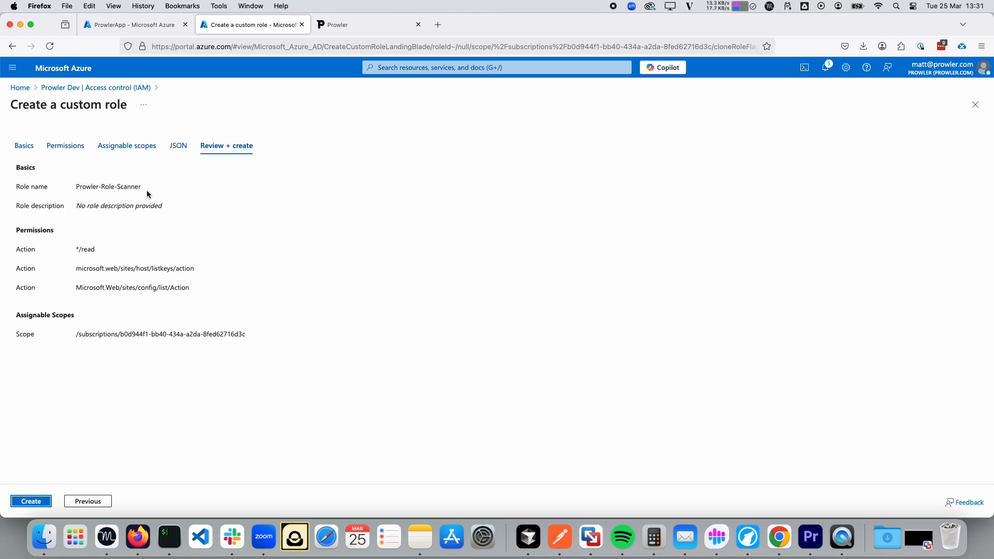
Copy the name Prowler-Role-Scanner, create the custom role, and dismiss the success confirmation.
drag(147, 191, 77, 185)
key(super+c)
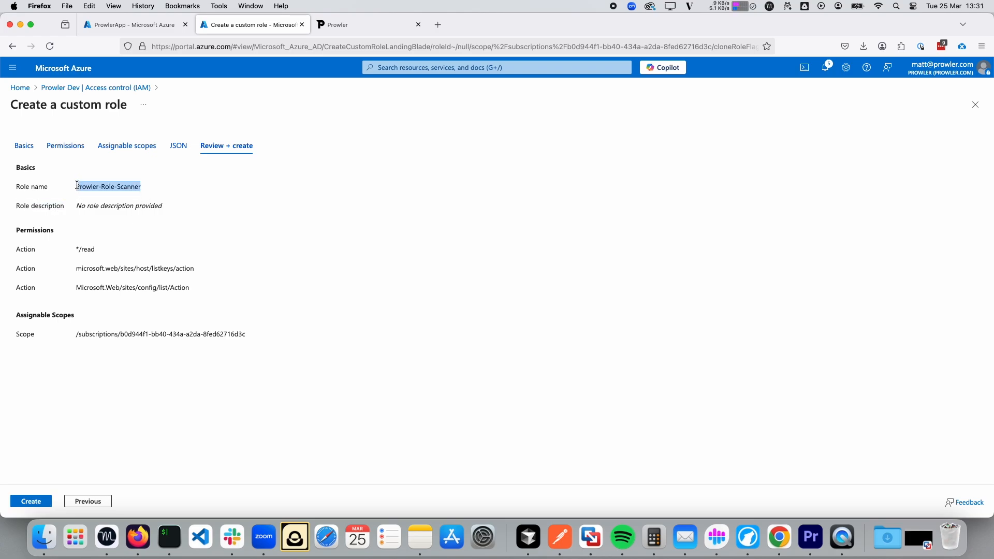
click(27, 501)
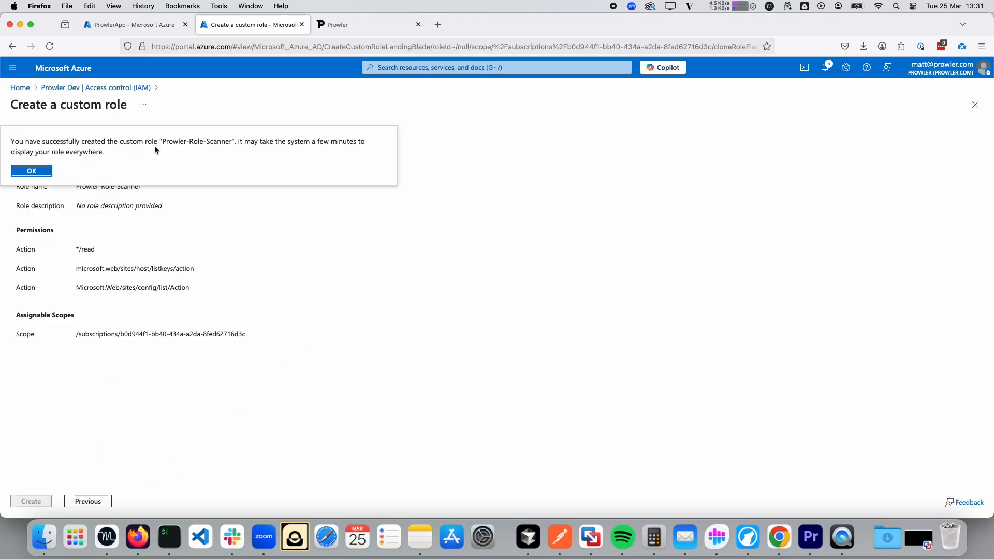
click(15, 173)
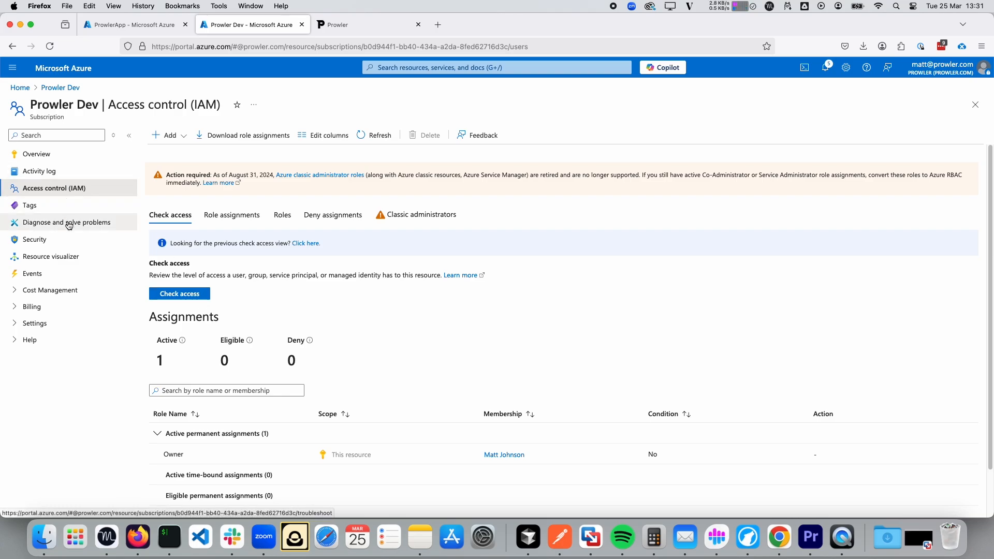
Start a role assignment on Prowler Dev using the Prowler-Role-Scanner role.
click(188, 135)
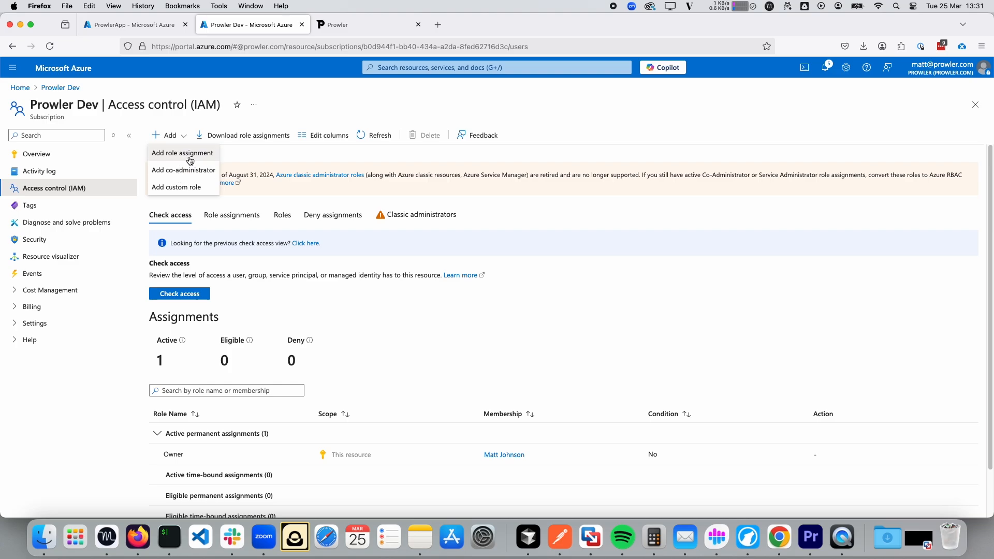
click(182, 154)
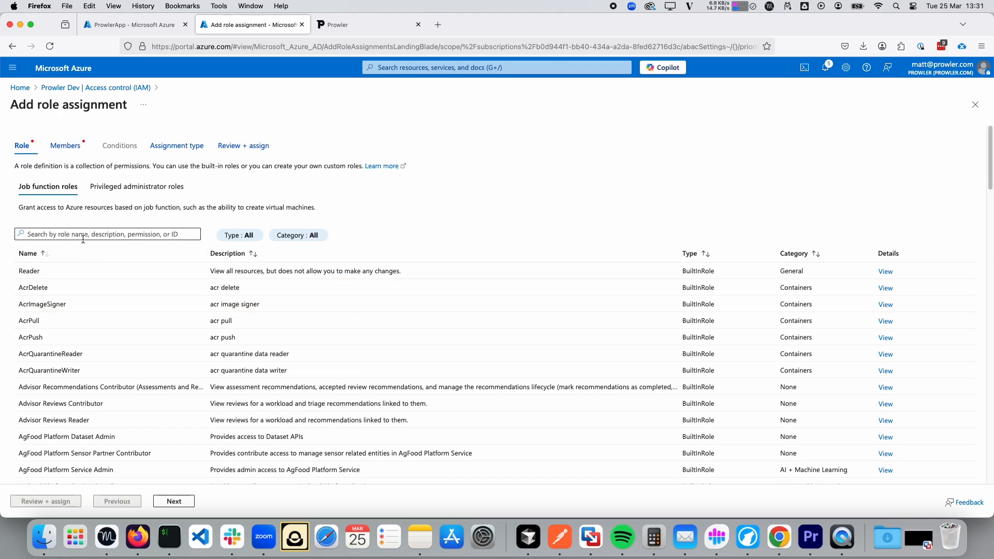
key(super+v)
click(83, 276)
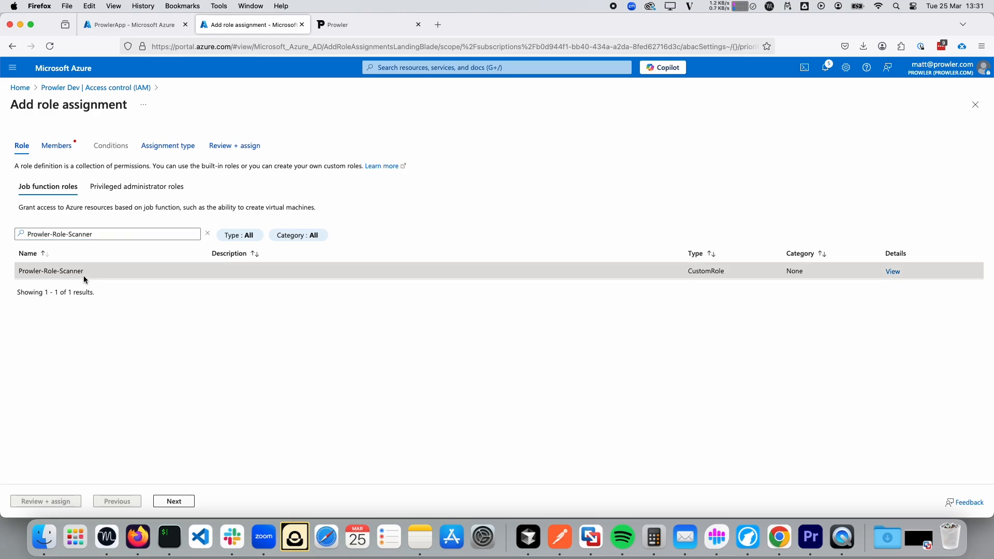
click(177, 501)
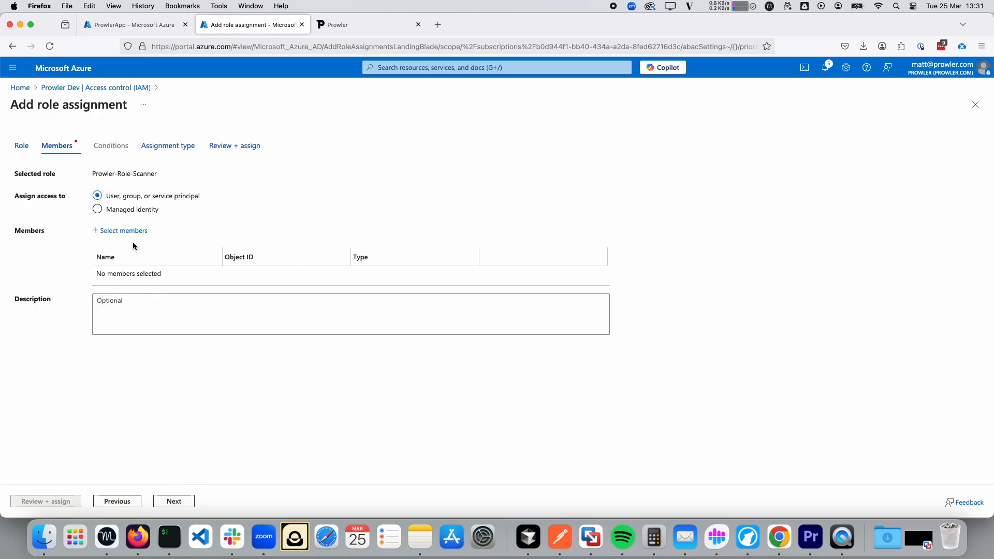
Assign the role to the ProwlerApp application and submit the assignment.
click(124, 231)
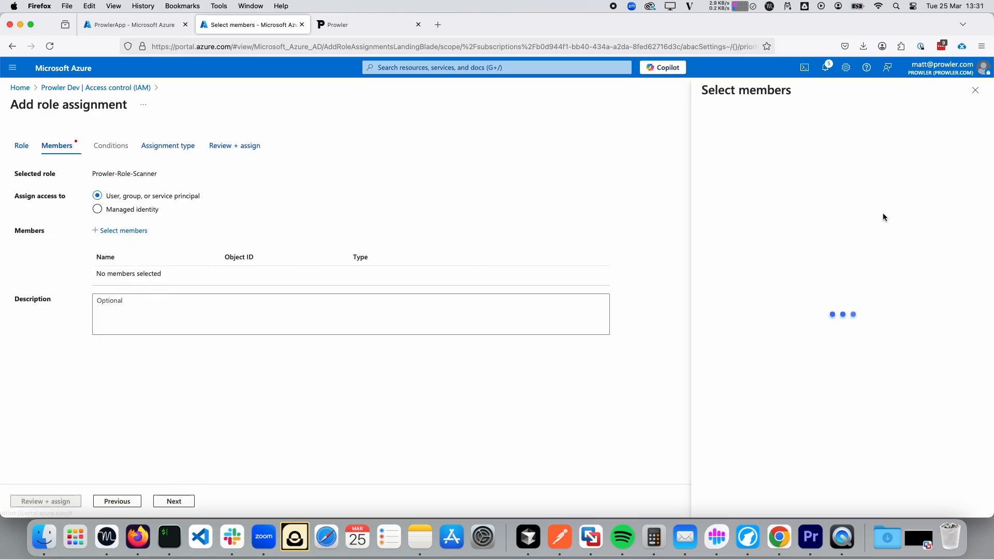
text(ProwlerApp)
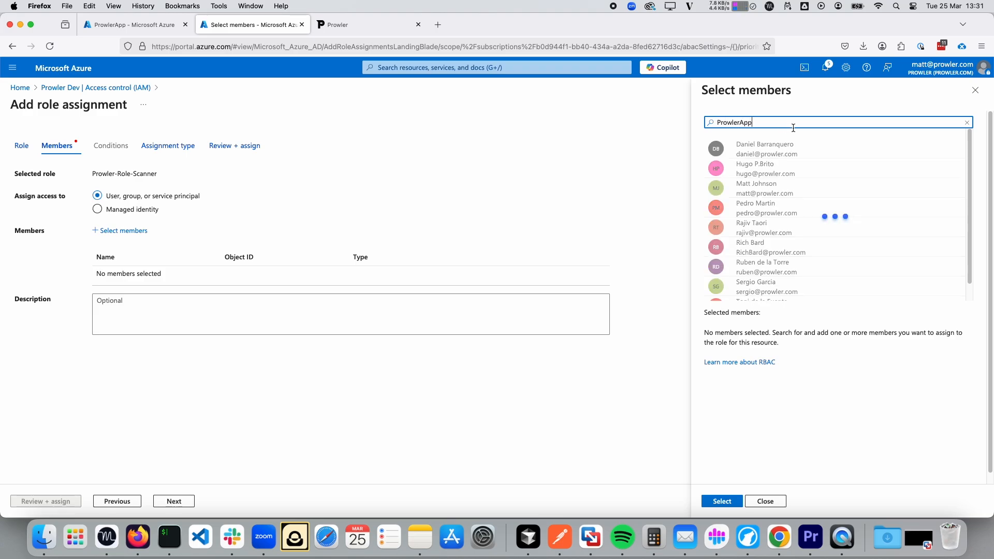
click(777, 172)
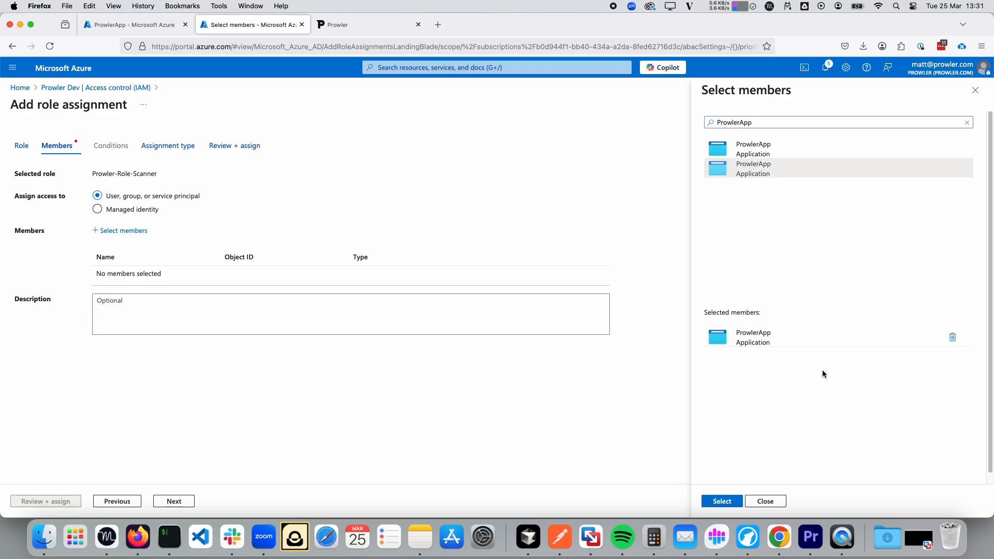
click(720, 500)
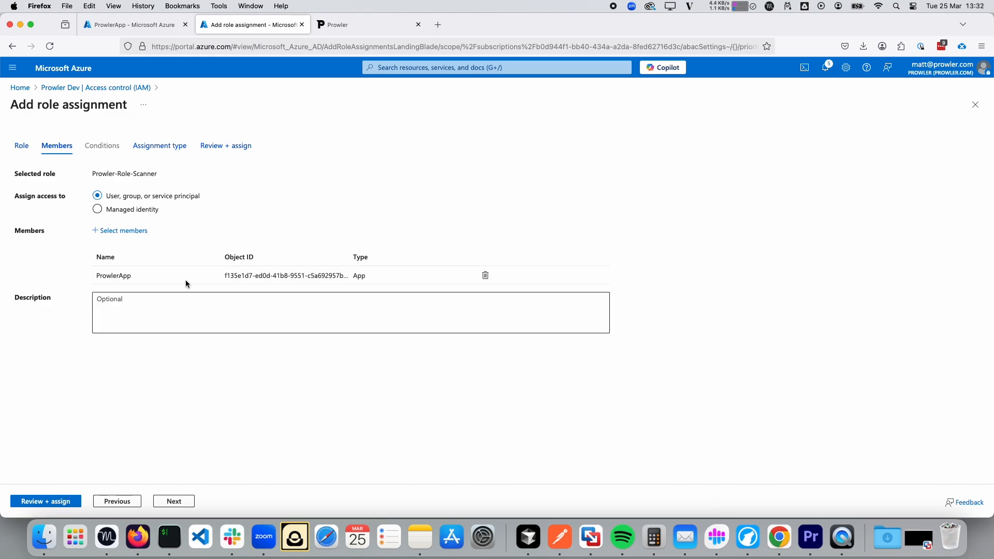
click(61, 501)
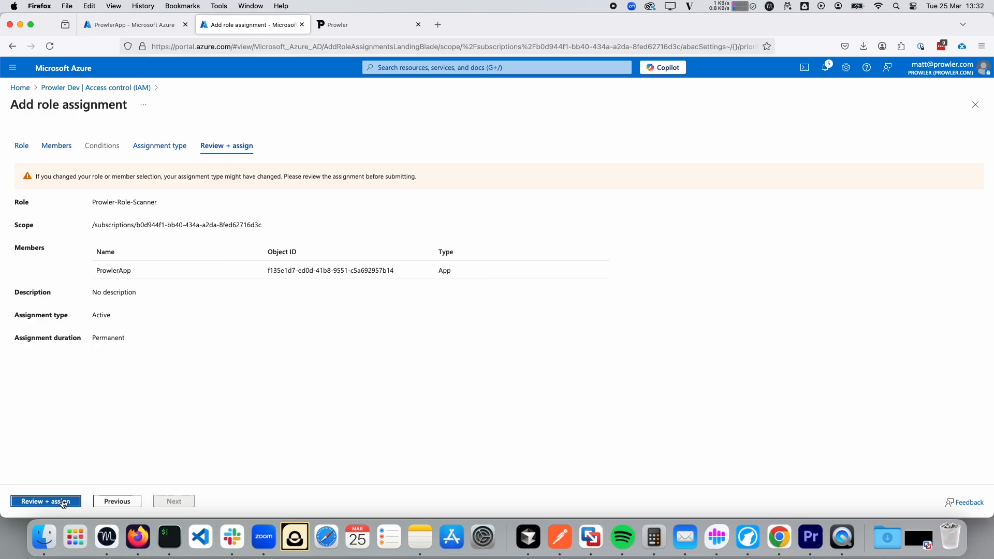
click(54, 501)
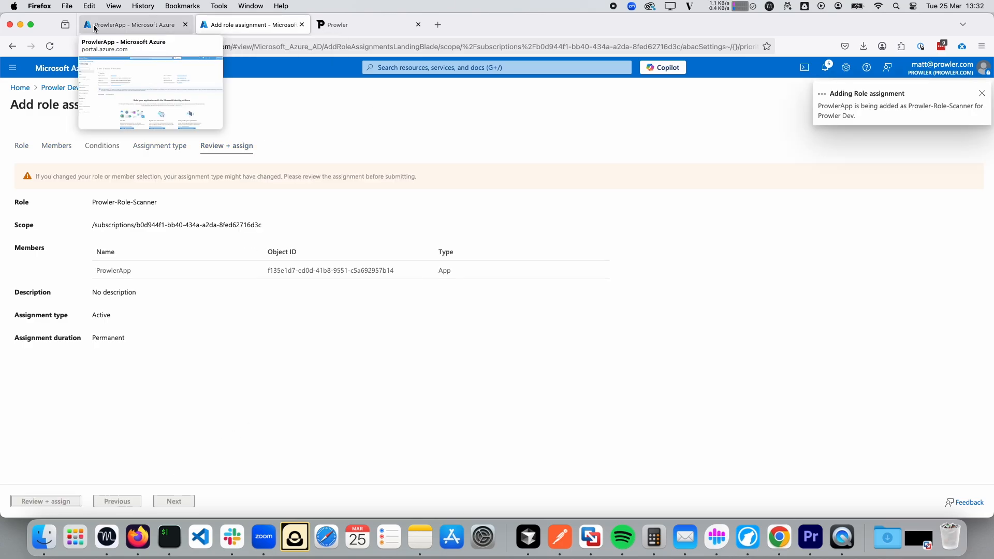
View the completed scan's findings in Prowler Cloud.
click(351, 20)
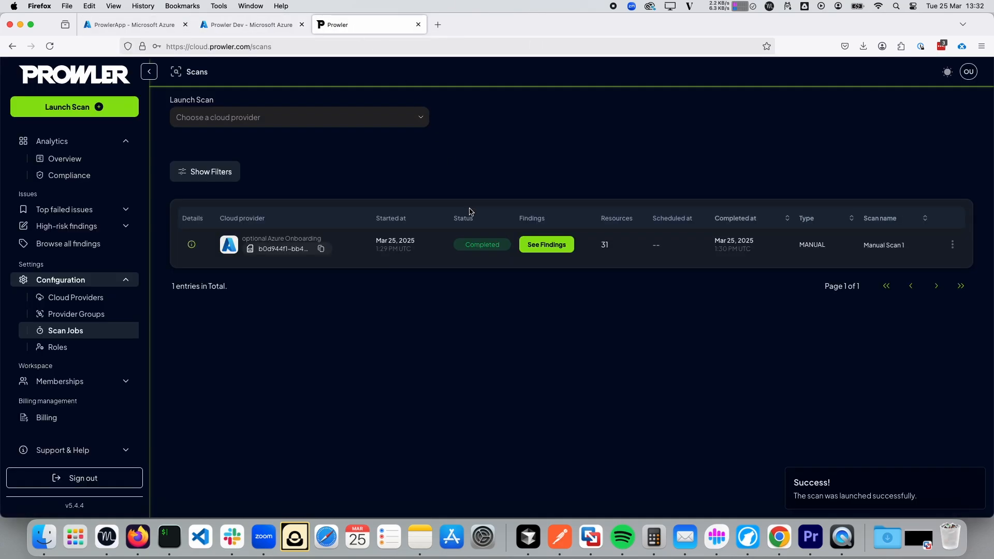
click(562, 248)
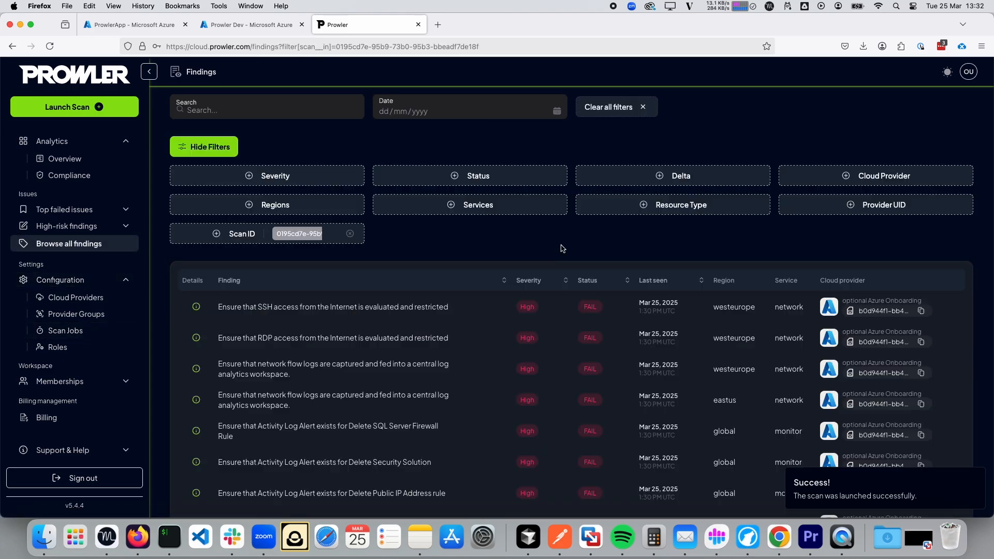
scroll(528, 362, down, 3)
scroll(528, 361, up, 3)
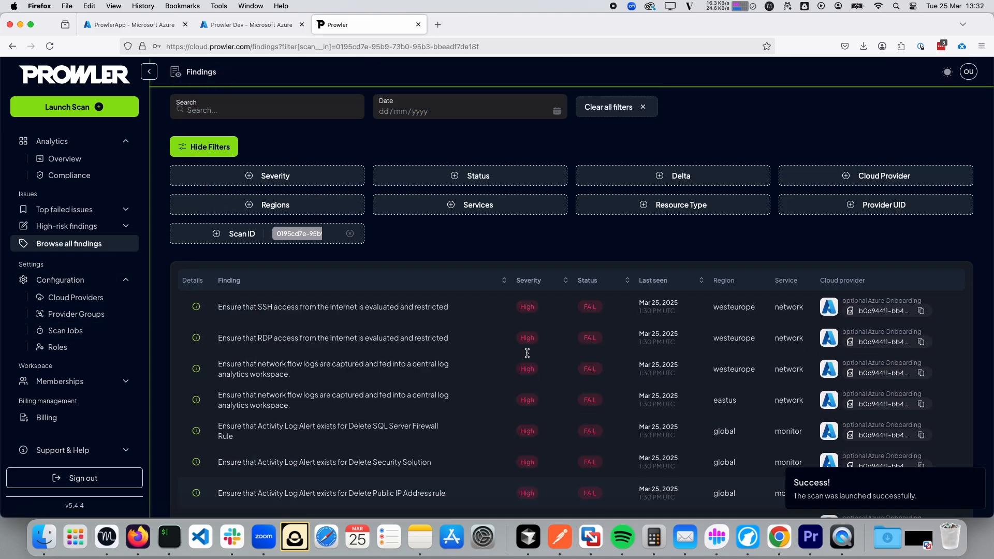